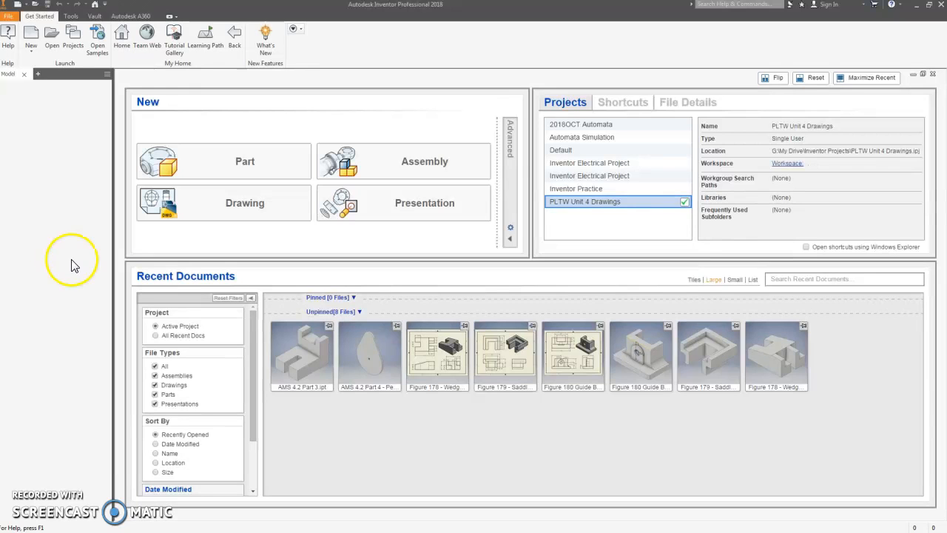
# Create a new drawing and set its sheet to size A in landscape orientation
pyautogui.click(245, 210)
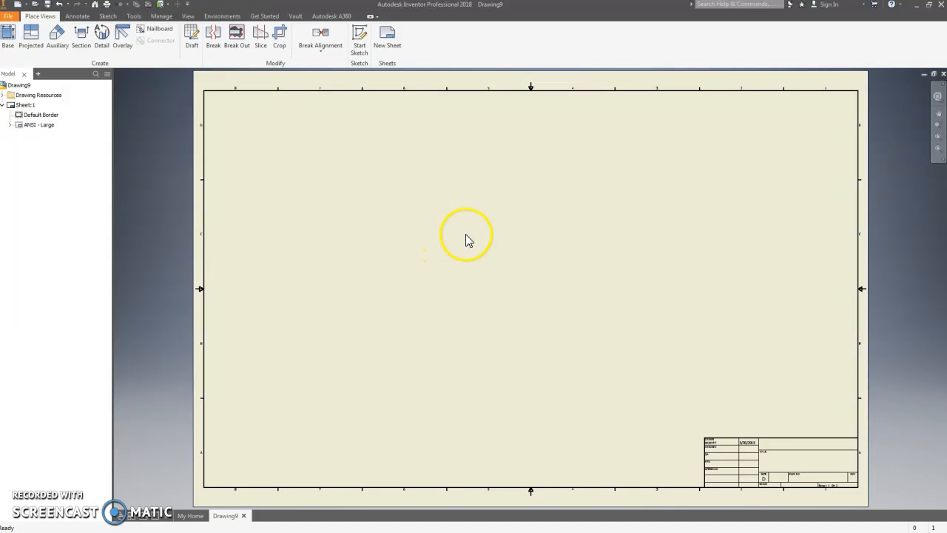
pyautogui.rightClick(27, 108)
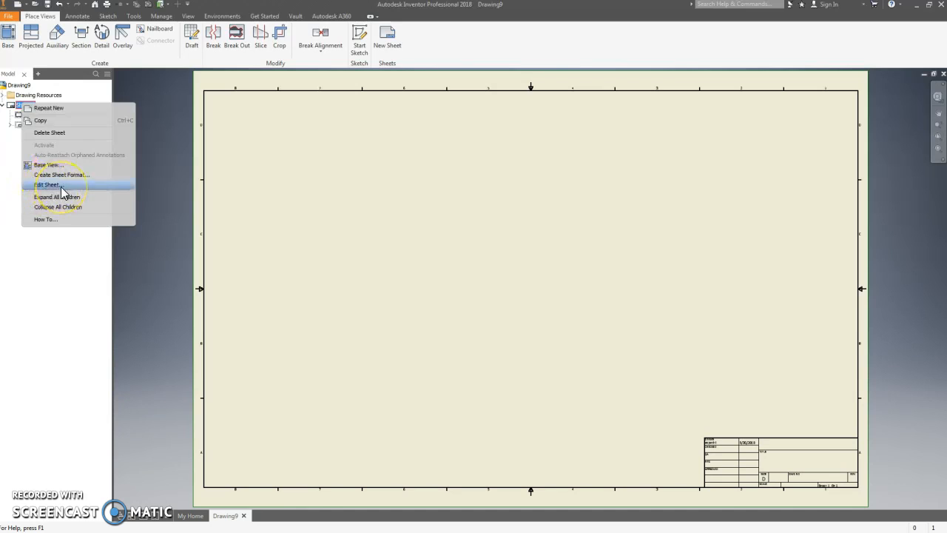
pyautogui.click(62, 191)
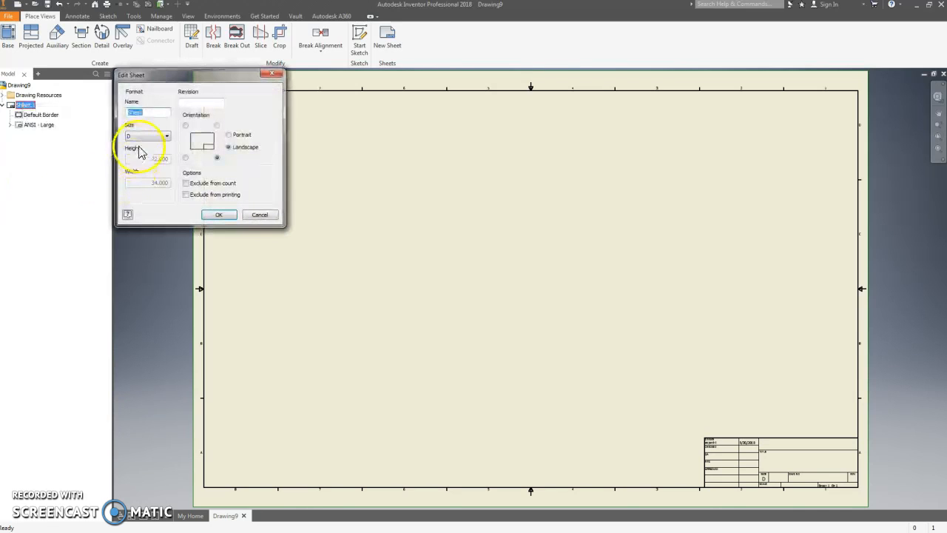
pyautogui.click(160, 136)
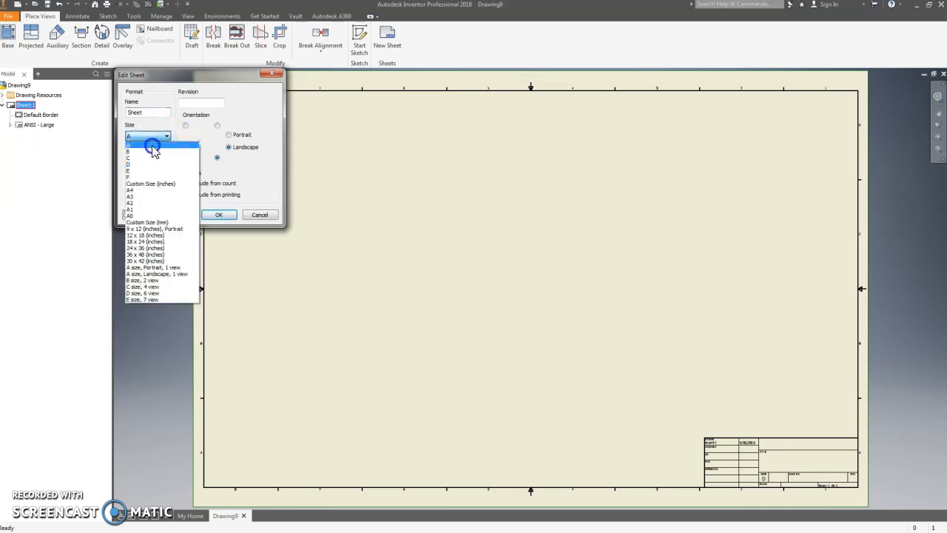
pyautogui.click(152, 145)
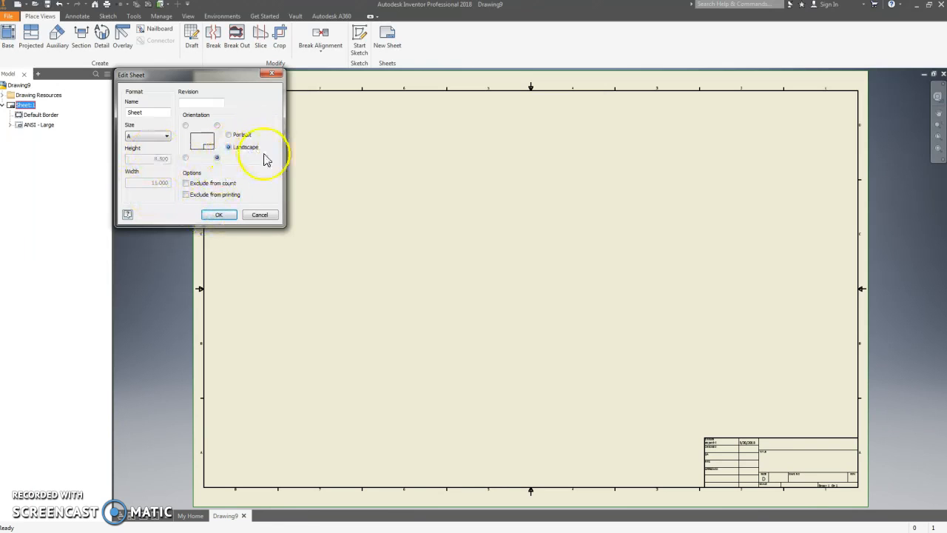
pyautogui.click(219, 215)
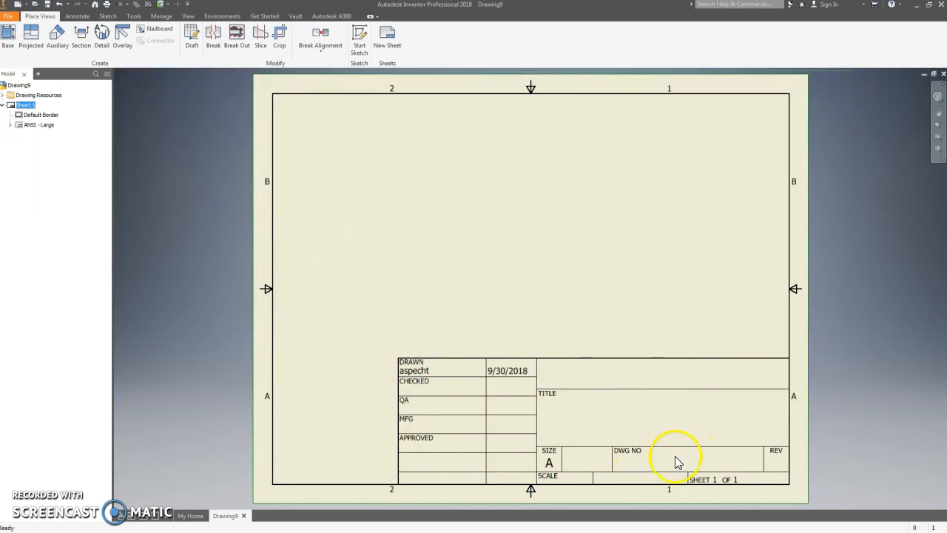
# Delete the ANSI - Large title block from the sheet
pyautogui.rightClick(41, 131)
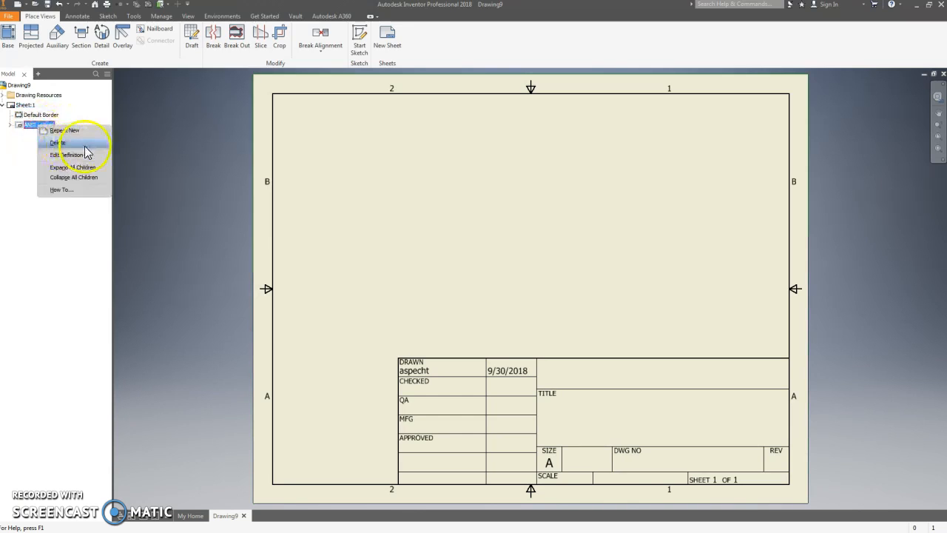
pyautogui.click(84, 144)
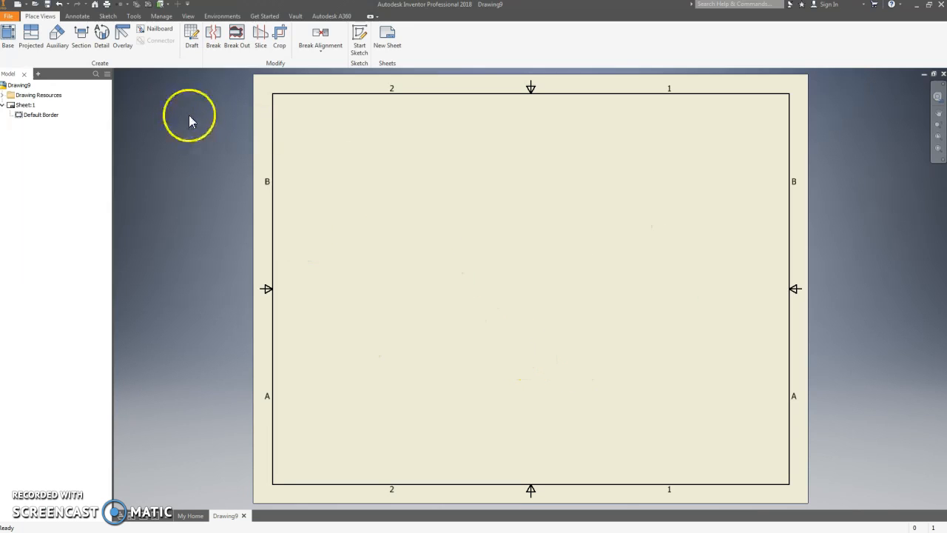
# Start a base view using the part file AMS 4.2 Part 3
pyautogui.click(9, 41)
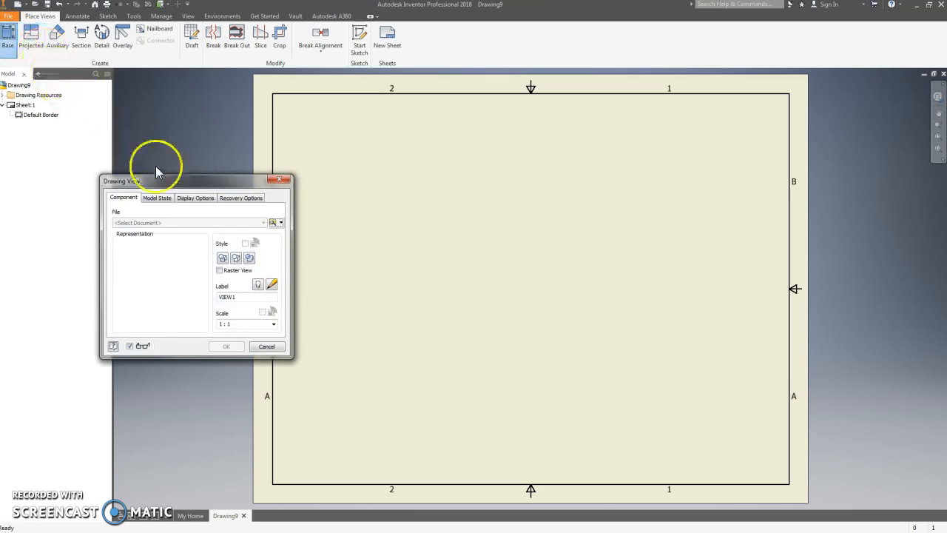
pyautogui.click(275, 225)
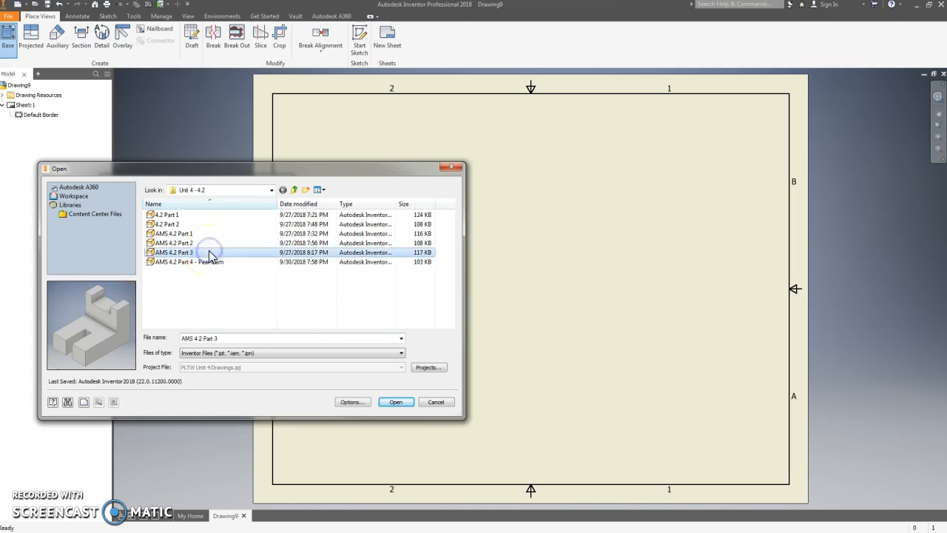
pyautogui.click(401, 405)
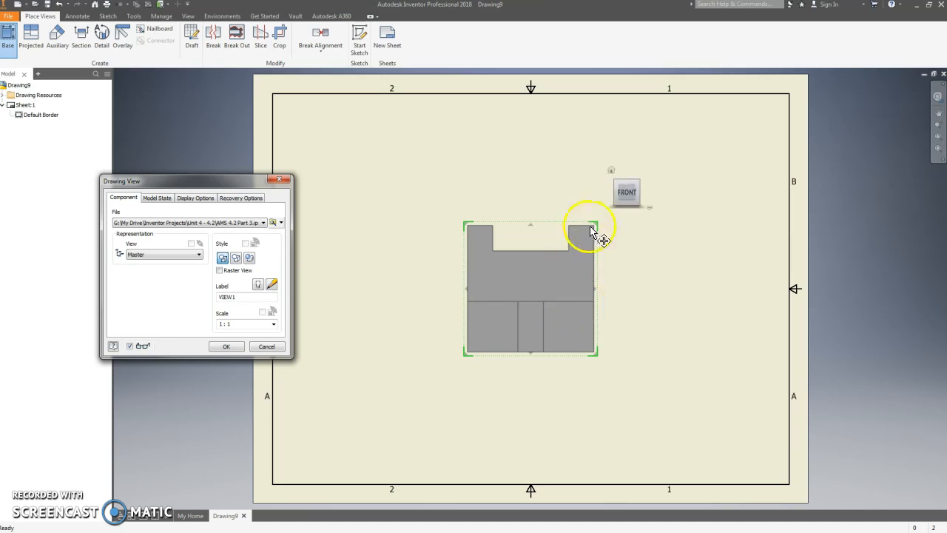
# Orient the base view to the part's Left face and move it to the lower left area of the sheet
pyautogui.click(622, 180)
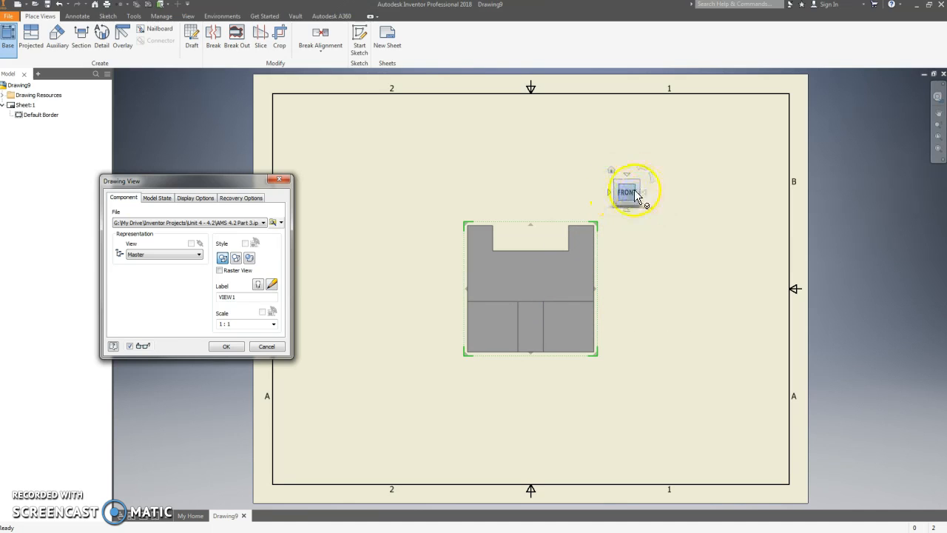
pyautogui.click(610, 192)
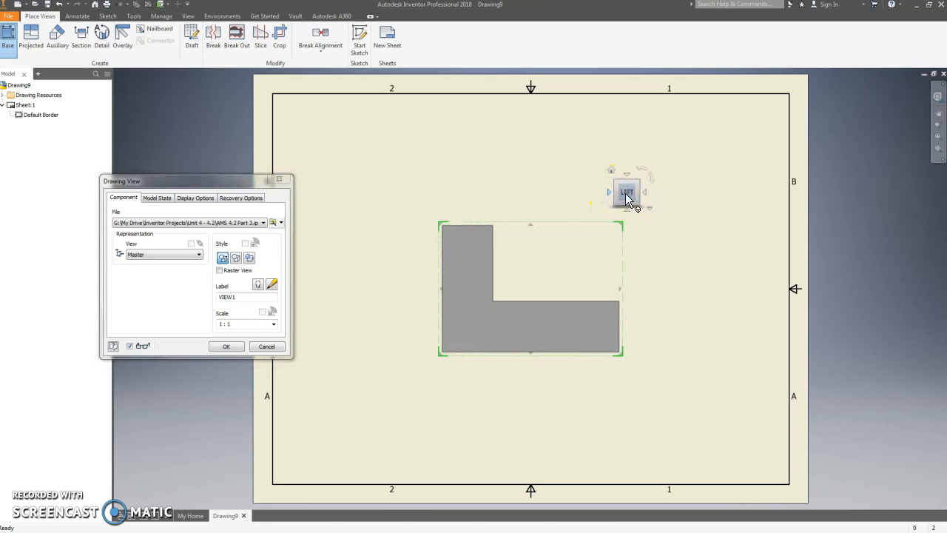
pyautogui.click(645, 194)
pyautogui.click(610, 193)
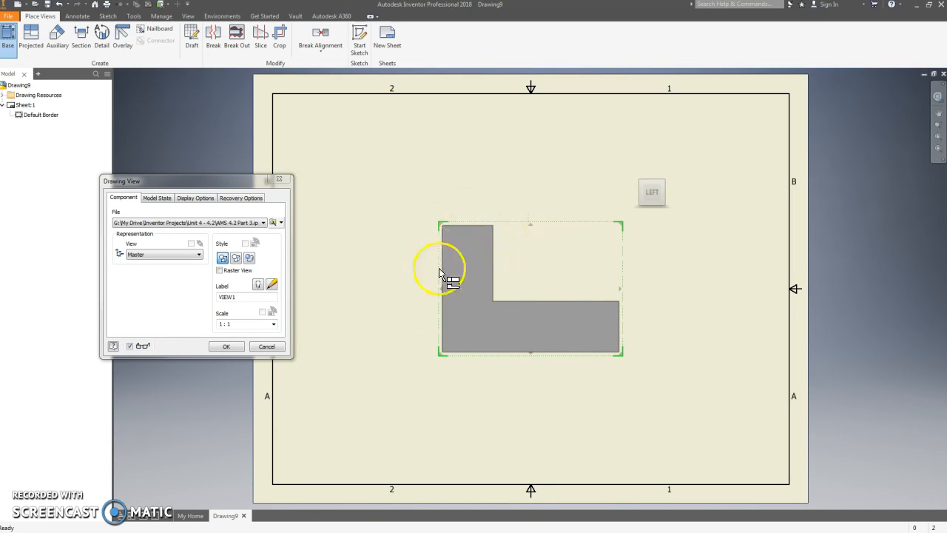
pyautogui.click(555, 324)
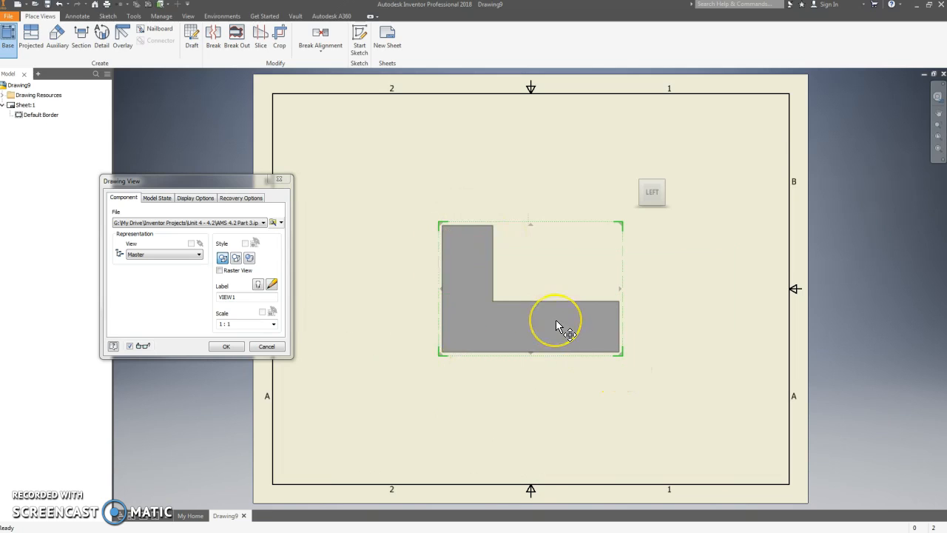
pyautogui.moveTo(556, 323); pyautogui.dragTo(429, 417)
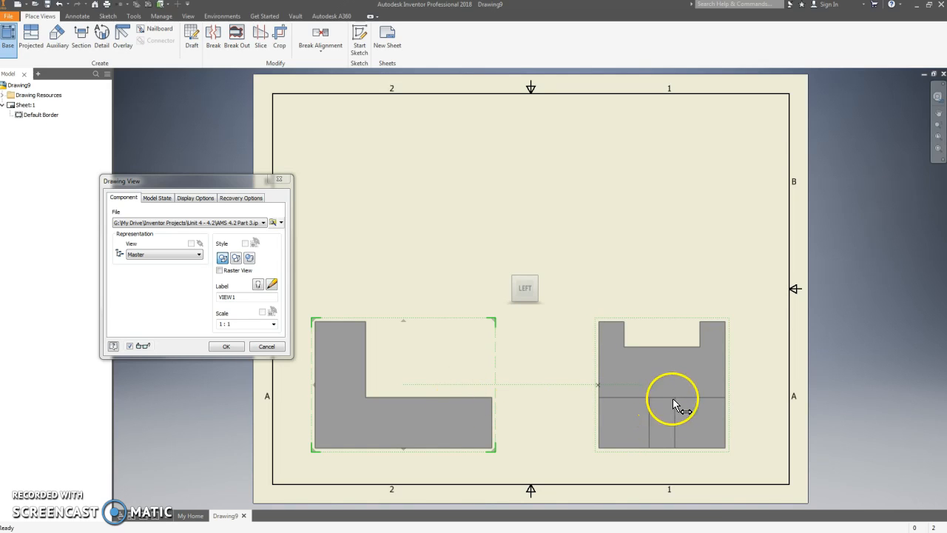
# Project views beside, above and isometrically from the base view, and adjust the view positions to fit within the sheet border
pyautogui.click(412, 194)
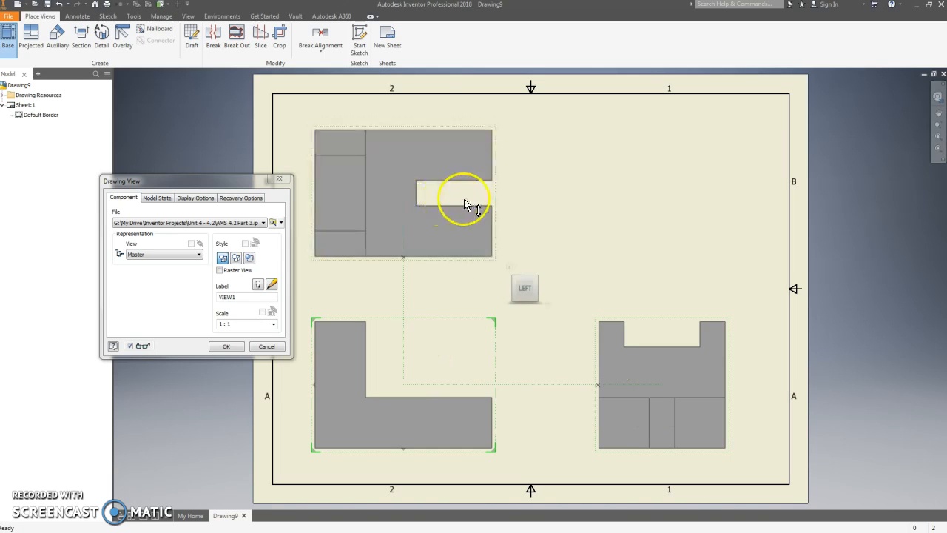
pyautogui.click(655, 202)
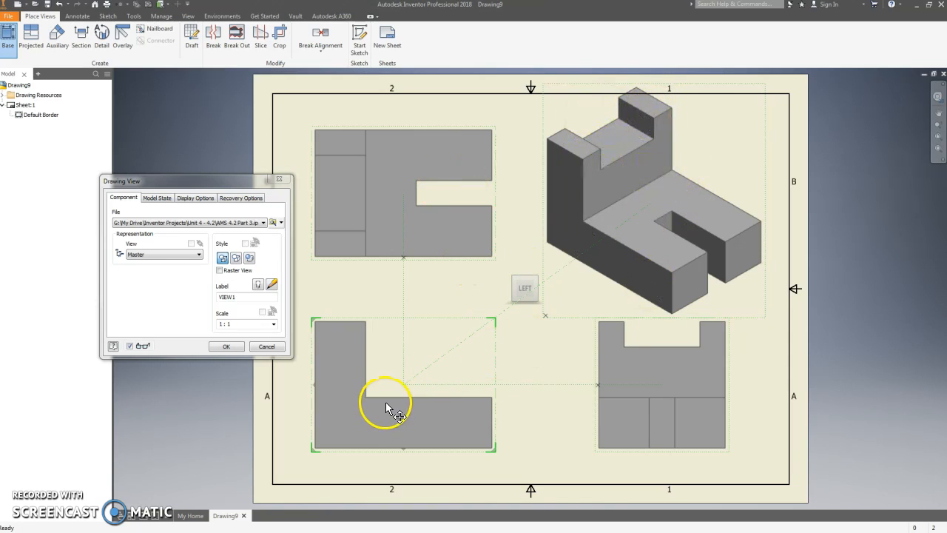
pyautogui.moveTo(380, 421)
pyautogui.mouseDown()
pyautogui.moveTo(370, 439)
pyautogui.moveTo(394, 439)
pyautogui.mouseUp()
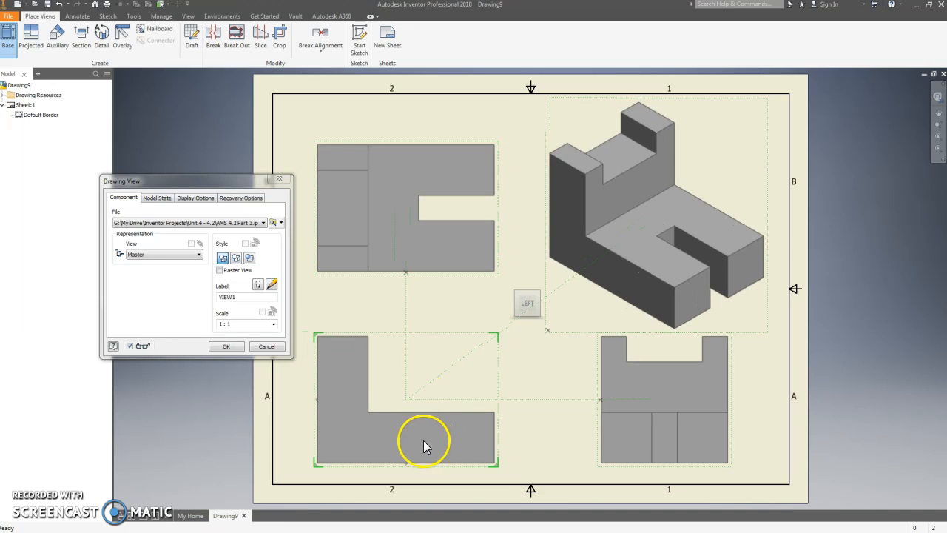
pyautogui.moveTo(664, 291); pyautogui.dragTo(668, 284)
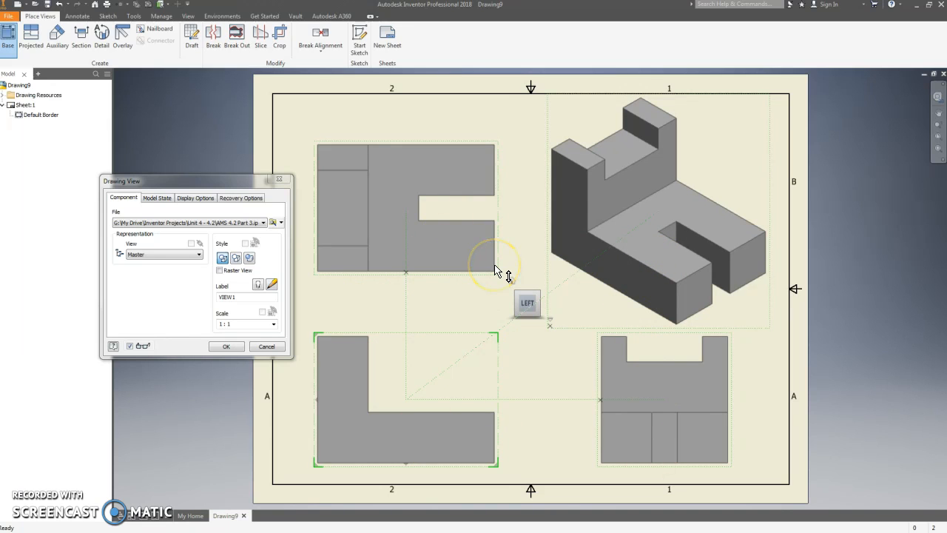
# Set the base view scale to .75 : 1 and create the views
pyautogui.click(223, 323)
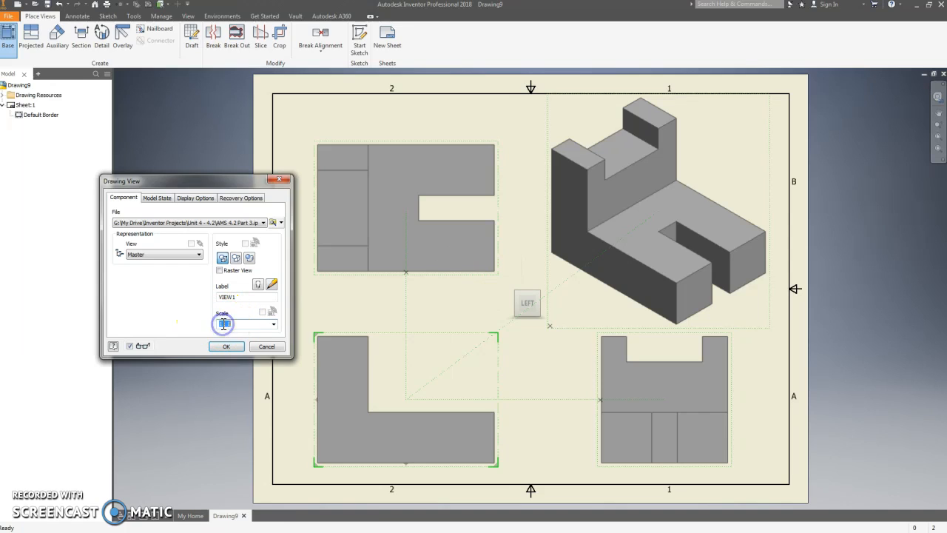
pyautogui.click(222, 324)
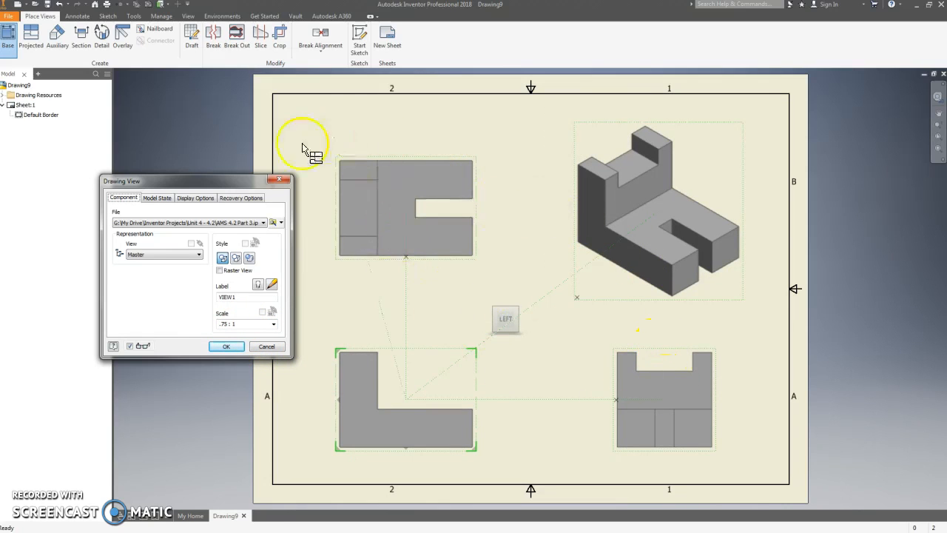
pyautogui.click(226, 347)
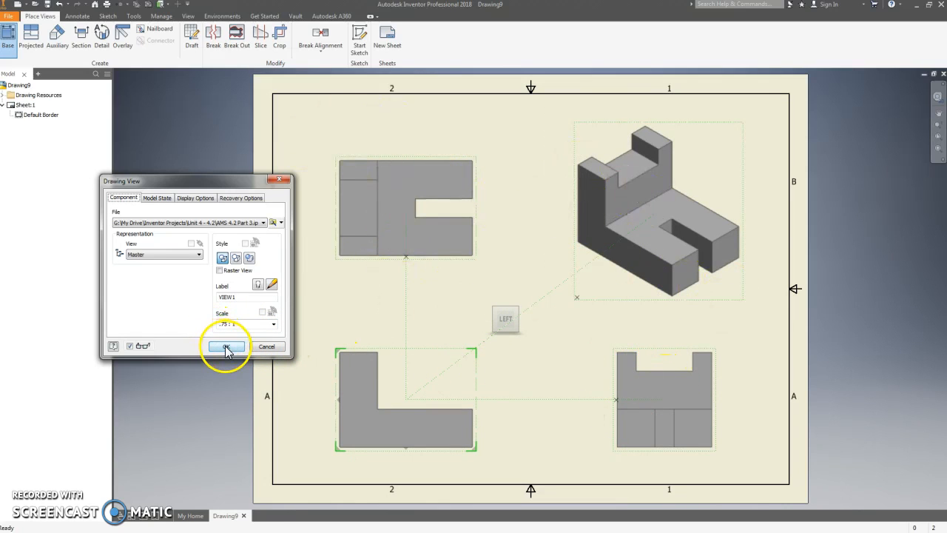
pyautogui.click(226, 347)
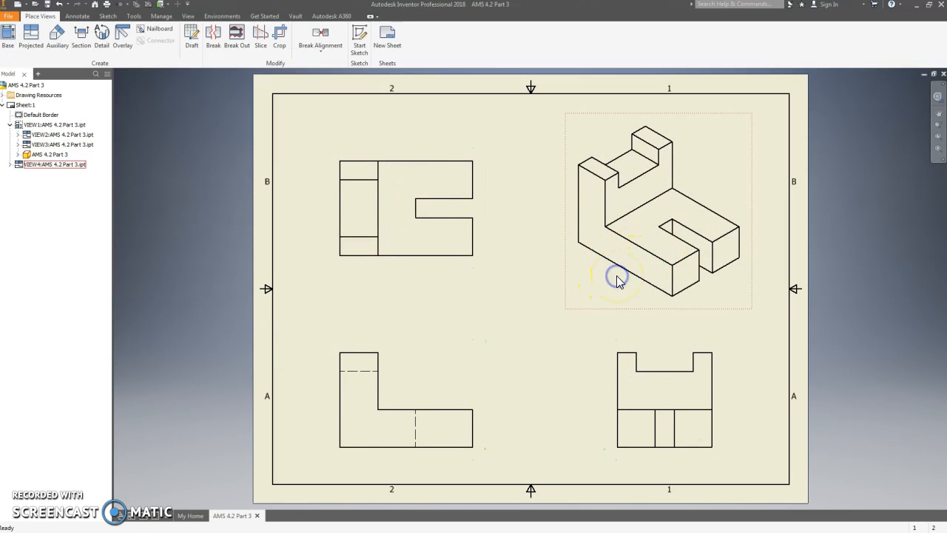
# Change the isometric view's display style to Shaded
pyautogui.doubleClick(579, 308)
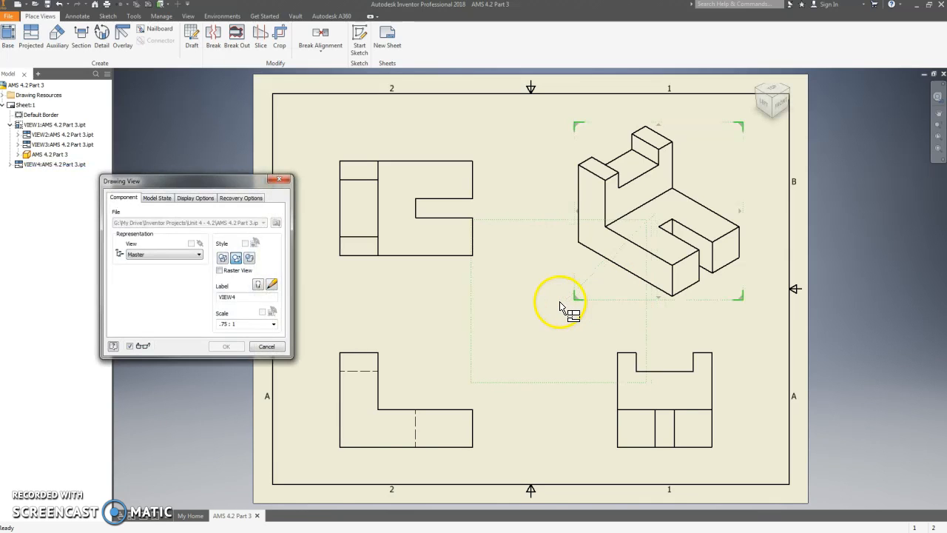
pyautogui.click(251, 259)
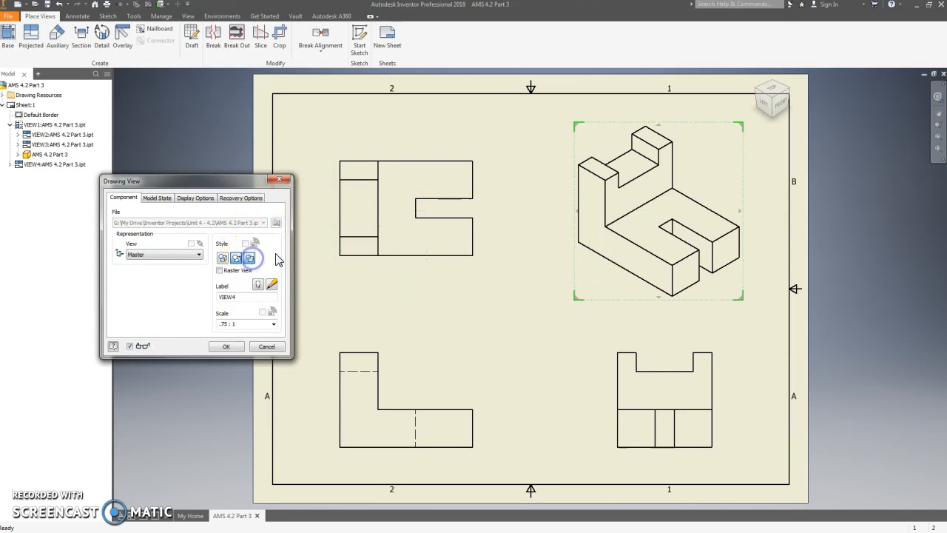
pyautogui.click(230, 347)
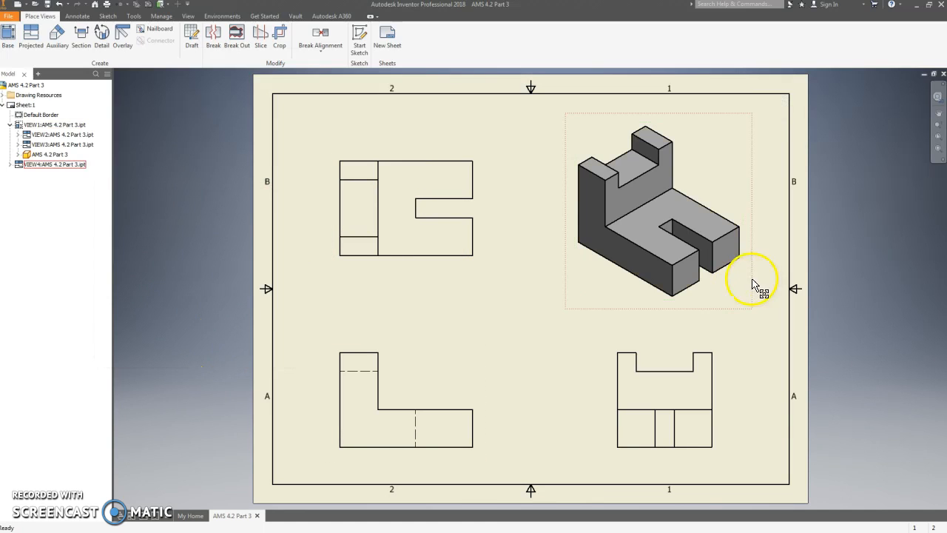
pyautogui.click(644, 187)
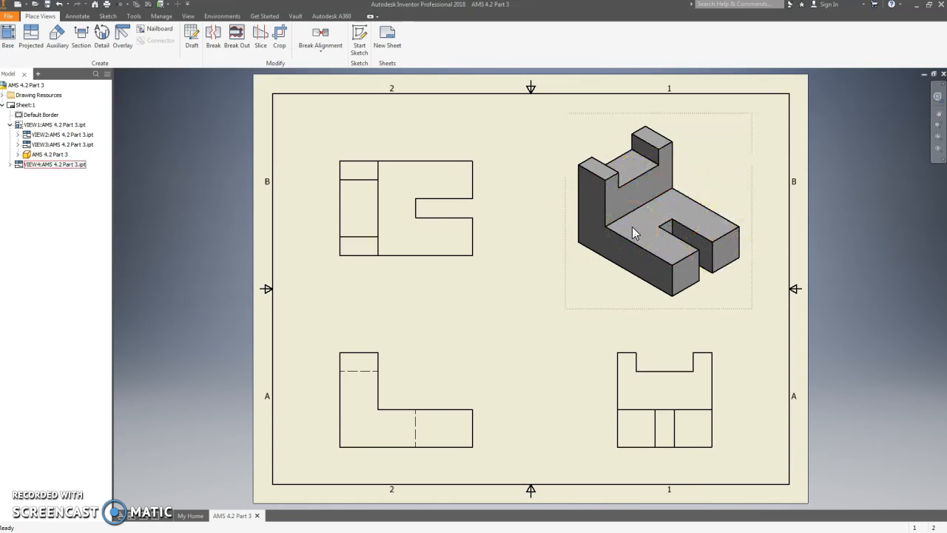
pyautogui.click(575, 278)
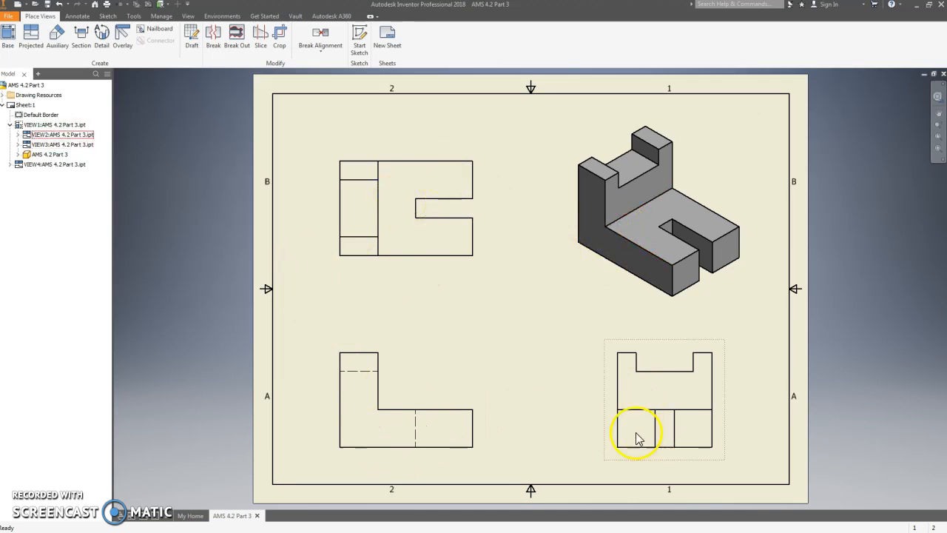
# Dimension the front view's overall length between its outer vertical edges, placing the dimension above the view
pyautogui.click(78, 17)
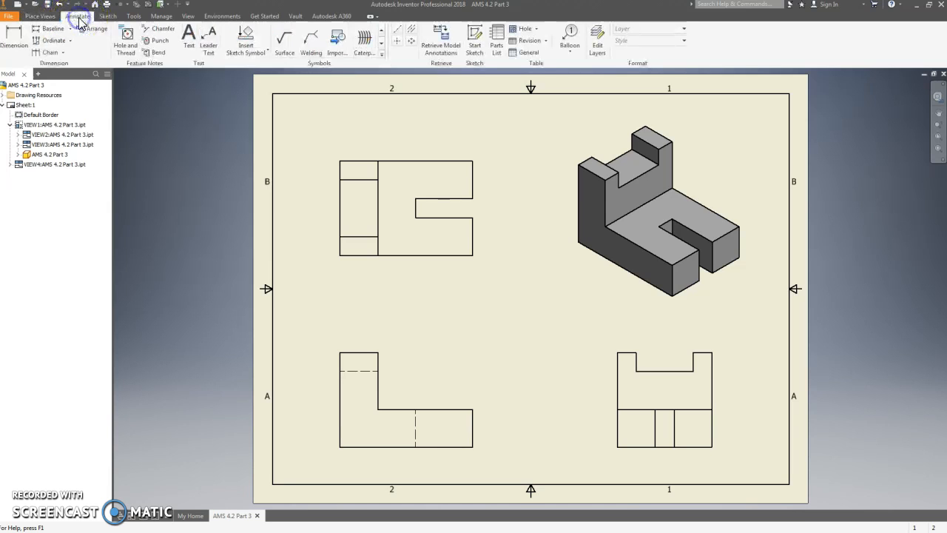
pyautogui.click(15, 43)
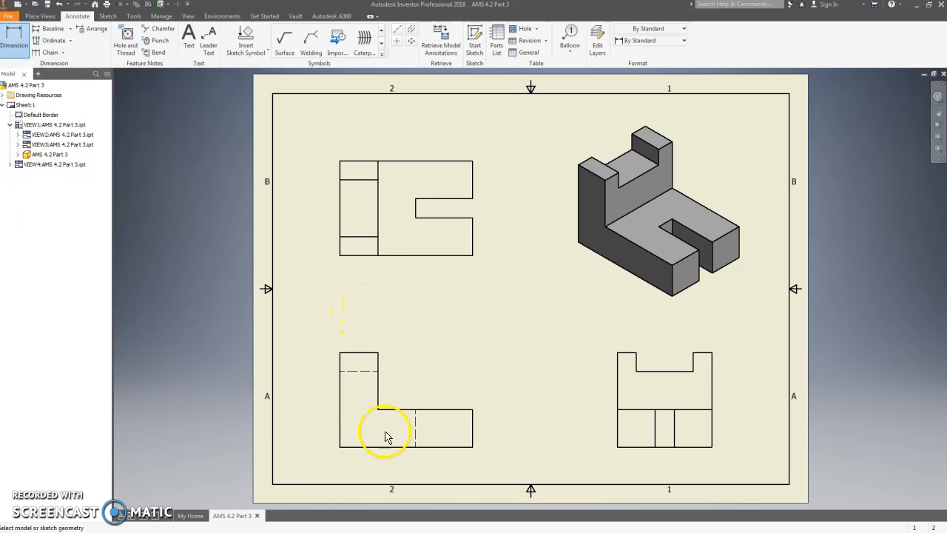
pyautogui.click(341, 427)
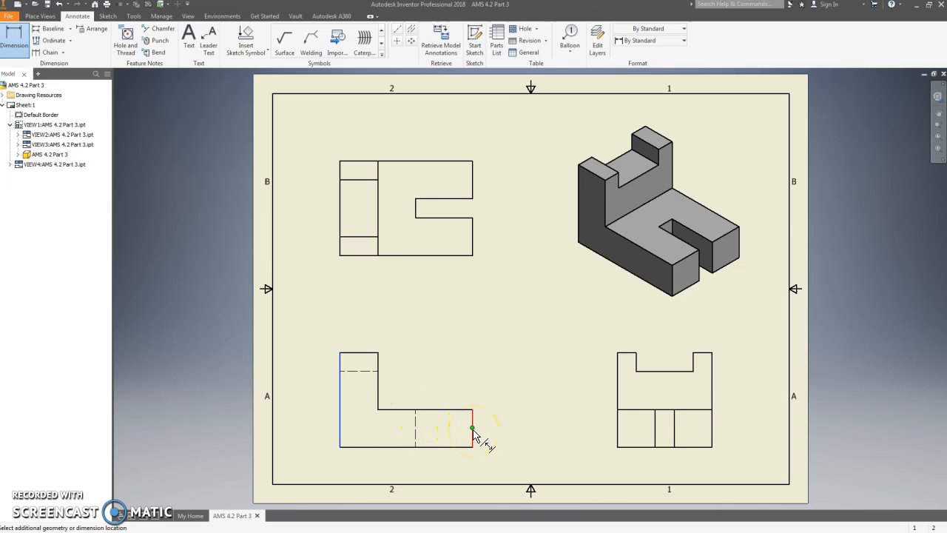
pyautogui.click(473, 431)
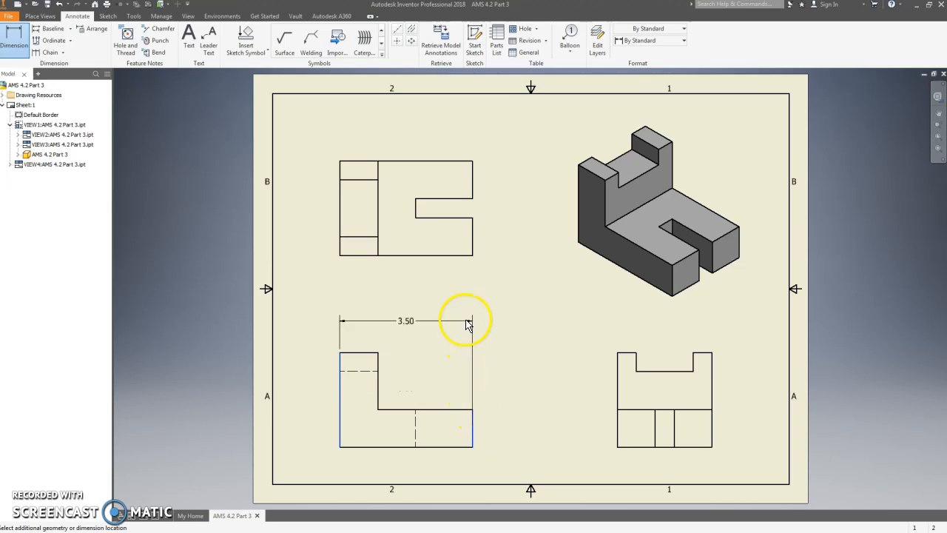
pyautogui.click(466, 318)
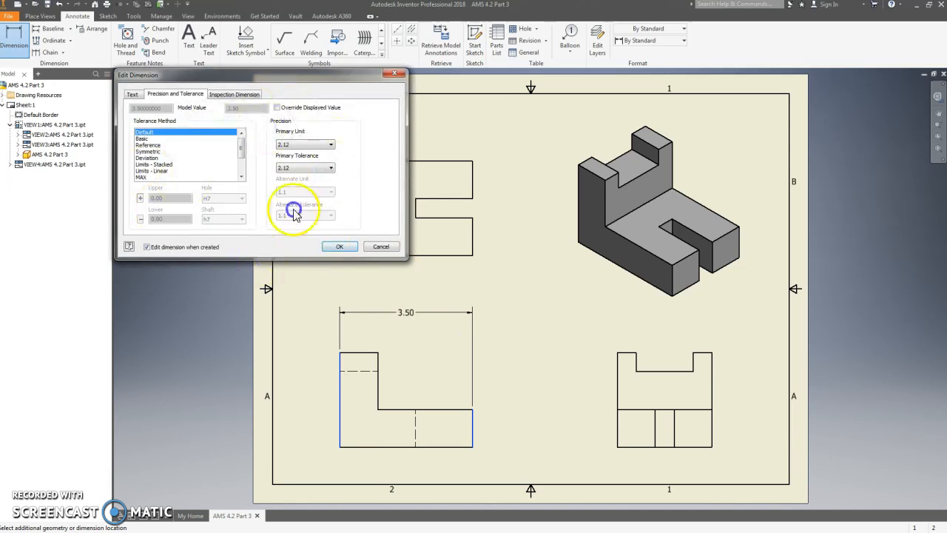
# Turn off the Edit dimension when created option and accept the overall length dimension
pyautogui.click(133, 94)
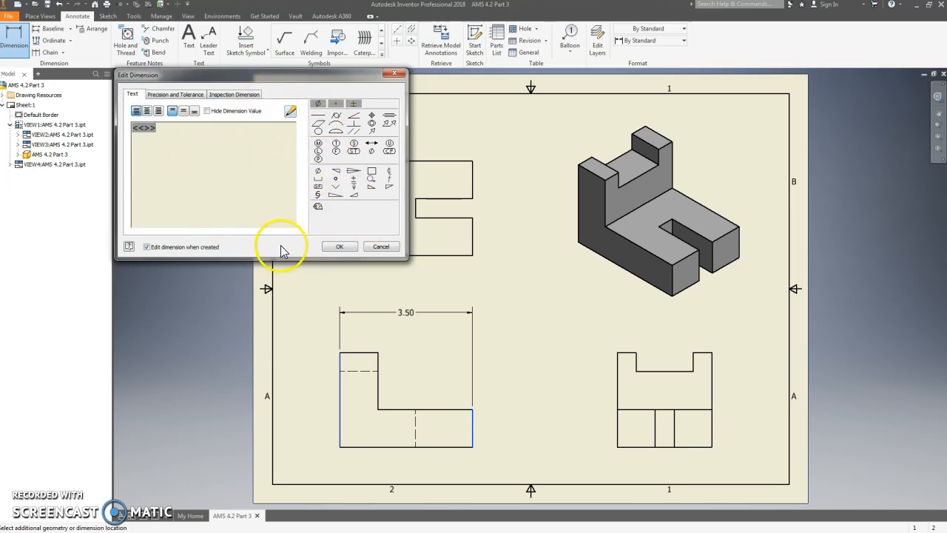
pyautogui.click(150, 249)
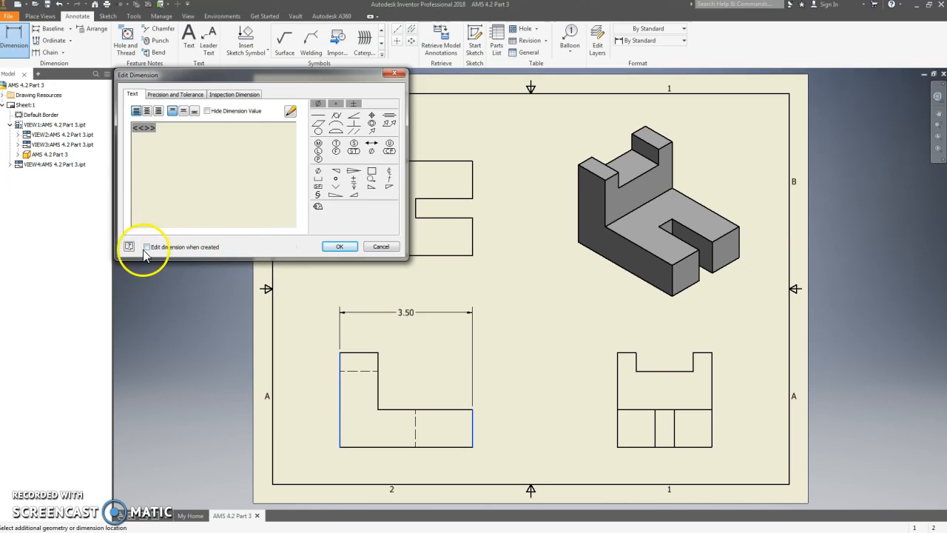
pyautogui.click(339, 246)
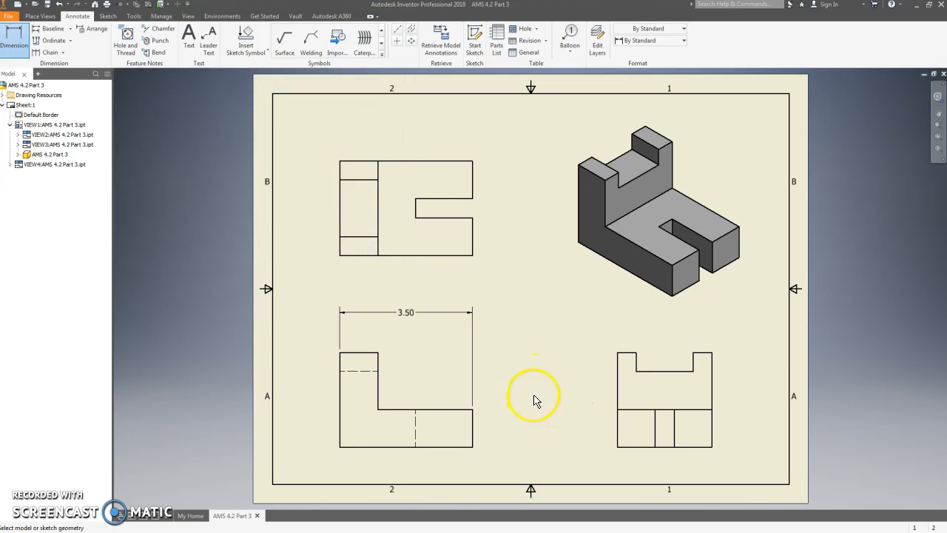
# Dimension the side view's overall height and base thickness, staggering both dimensions to the left of the view
pyautogui.click(627, 353)
pyautogui.click(637, 447)
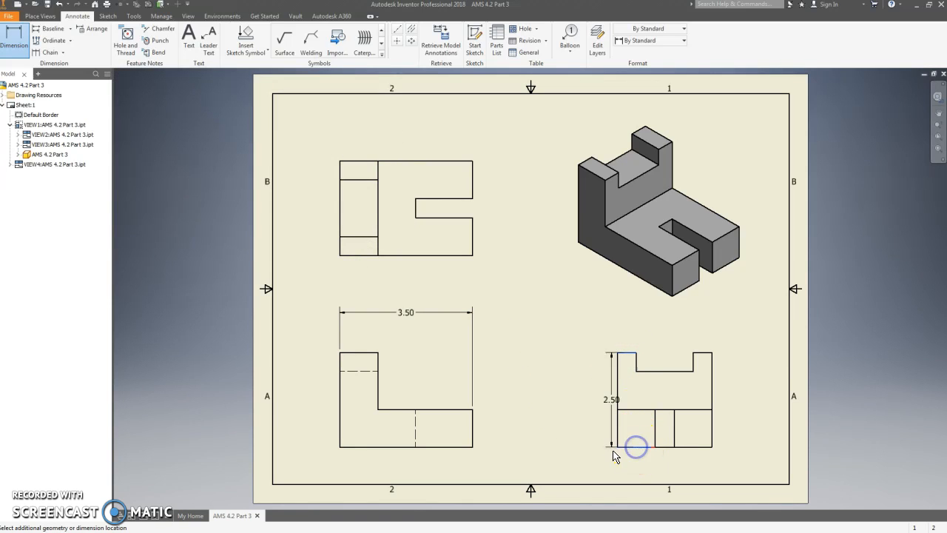
pyautogui.click(571, 447)
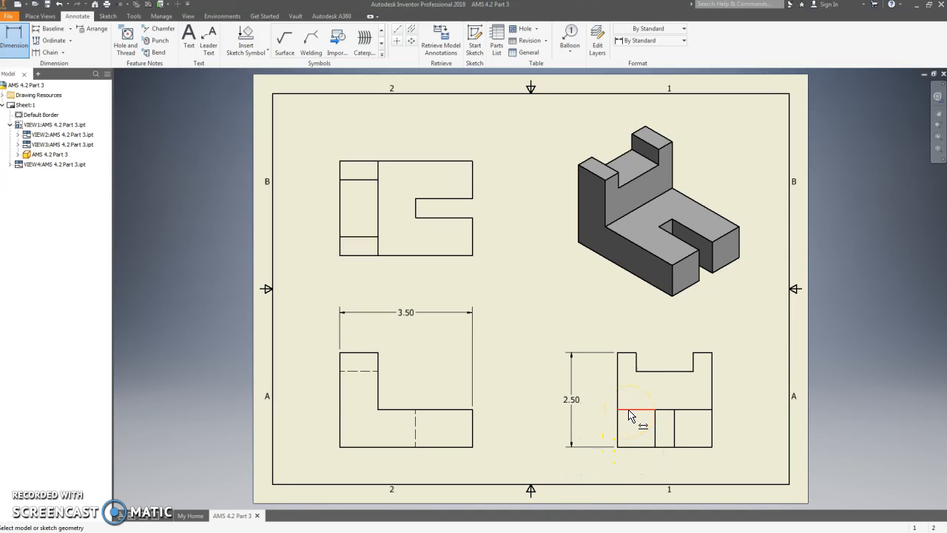
pyautogui.click(629, 411)
pyautogui.click(634, 447)
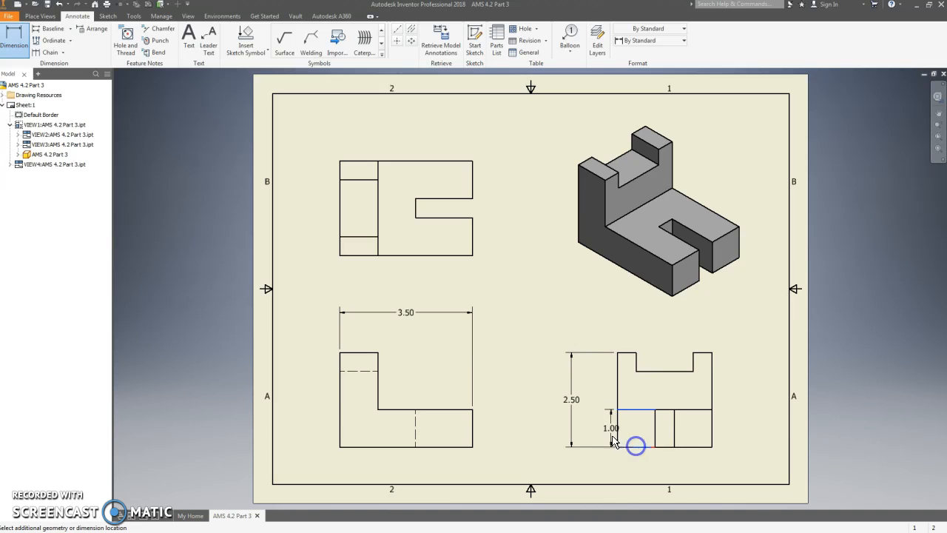
pyautogui.click(600, 432)
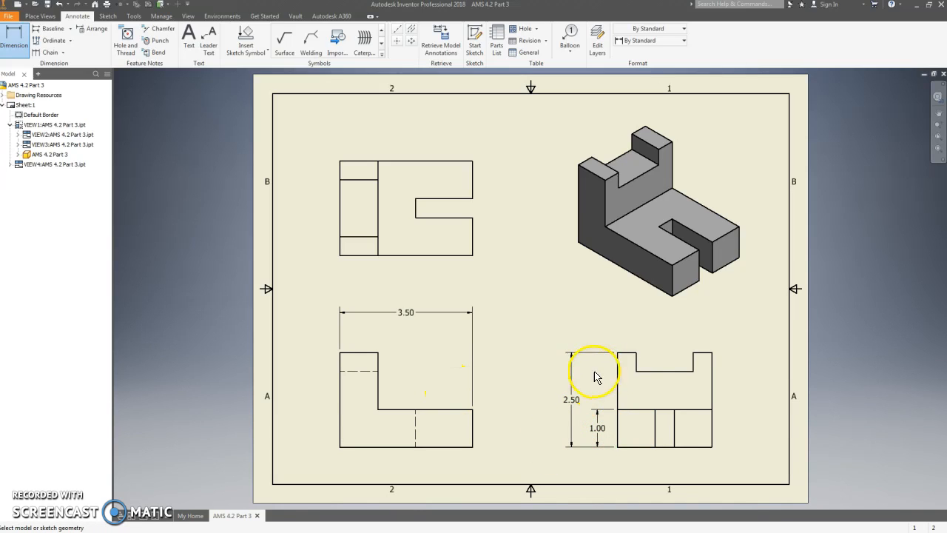
# Dimension the width of the side view's left prong beside the notch, placing the dimension above the view
pyautogui.click(618, 361)
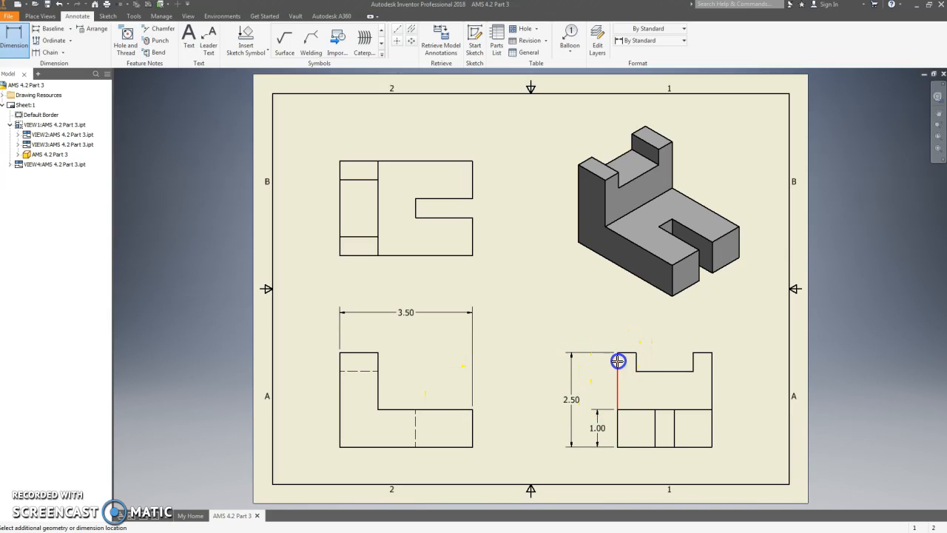
pyautogui.click(636, 362)
pyautogui.click(630, 337)
# Try a dimension from the side view's left edge to the notch's far edge, and delete it
pyautogui.click(618, 364)
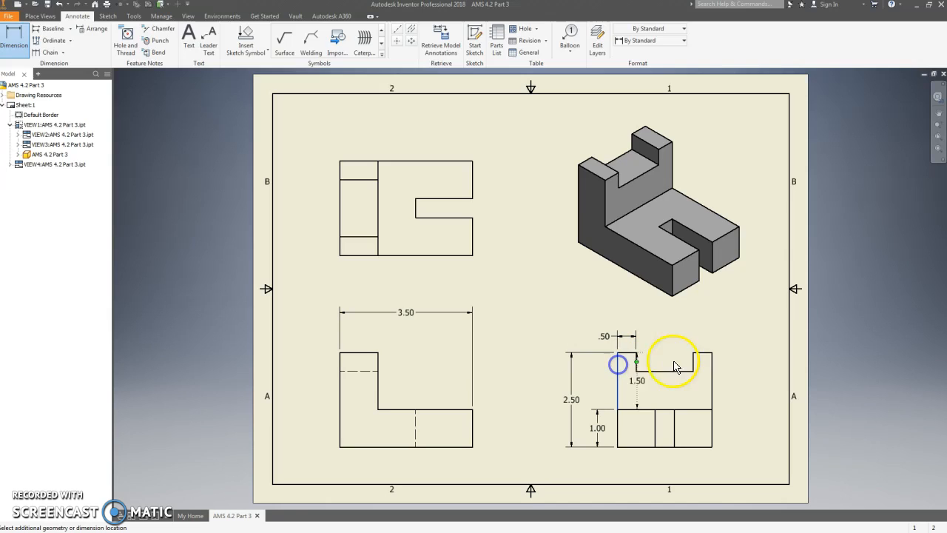
pyautogui.click(692, 359)
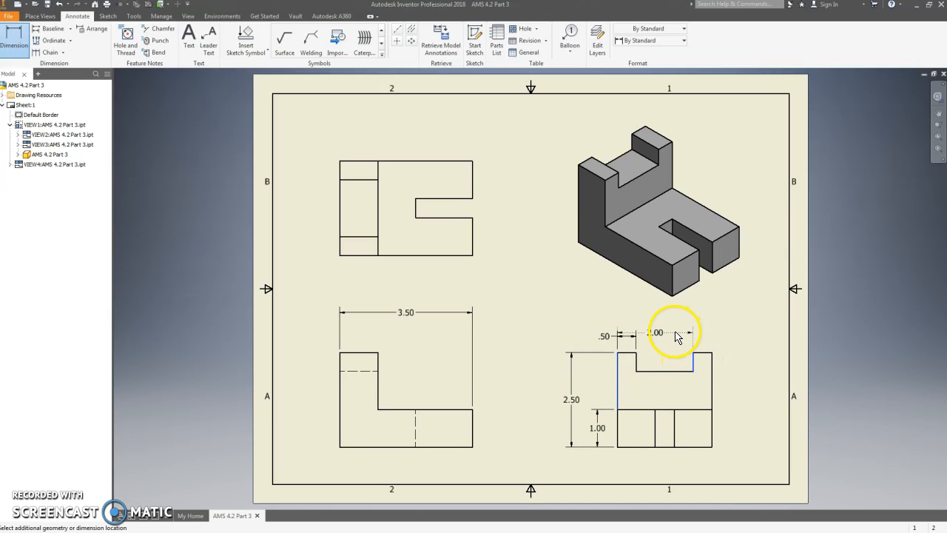
pyautogui.click(675, 327)
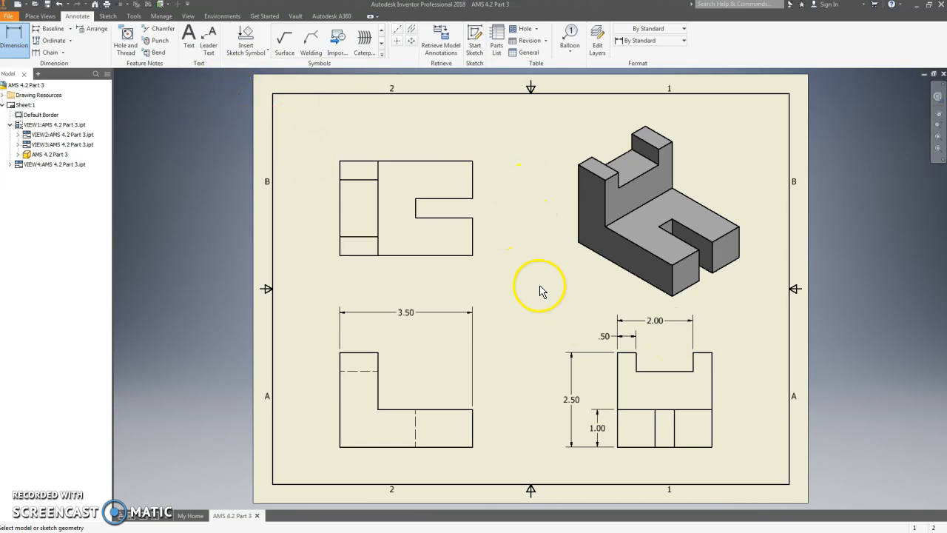
pyautogui.rightClick(510, 290)
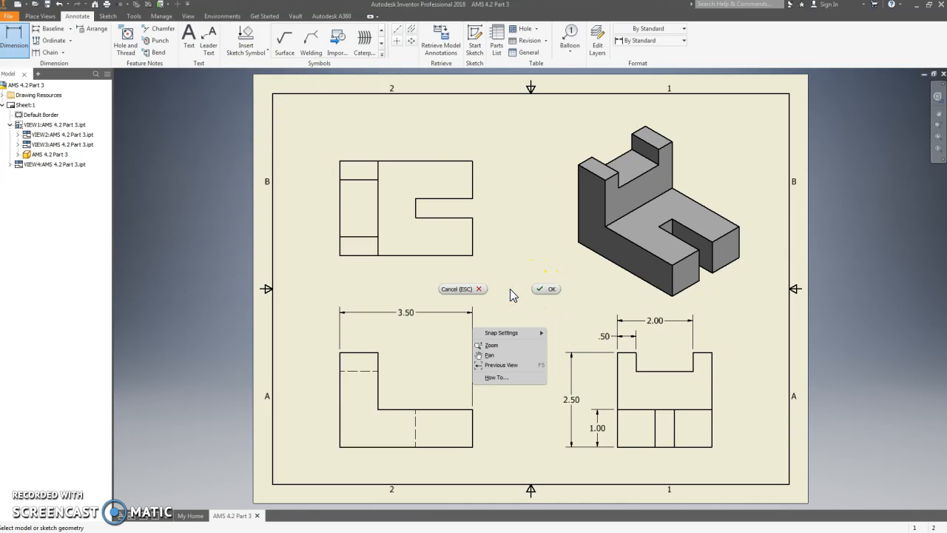
pyautogui.click(548, 288)
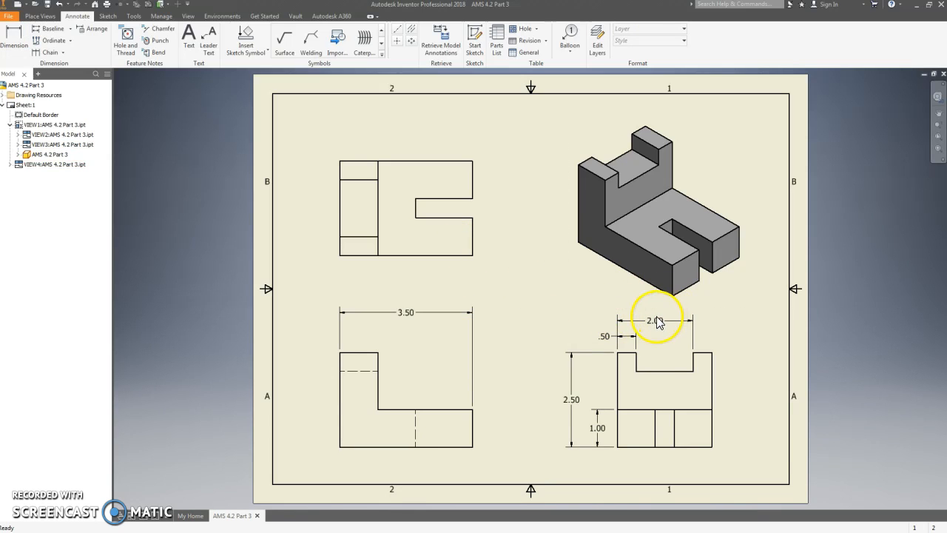
pyautogui.moveTo(659, 326); pyautogui.dragTo(658, 313)
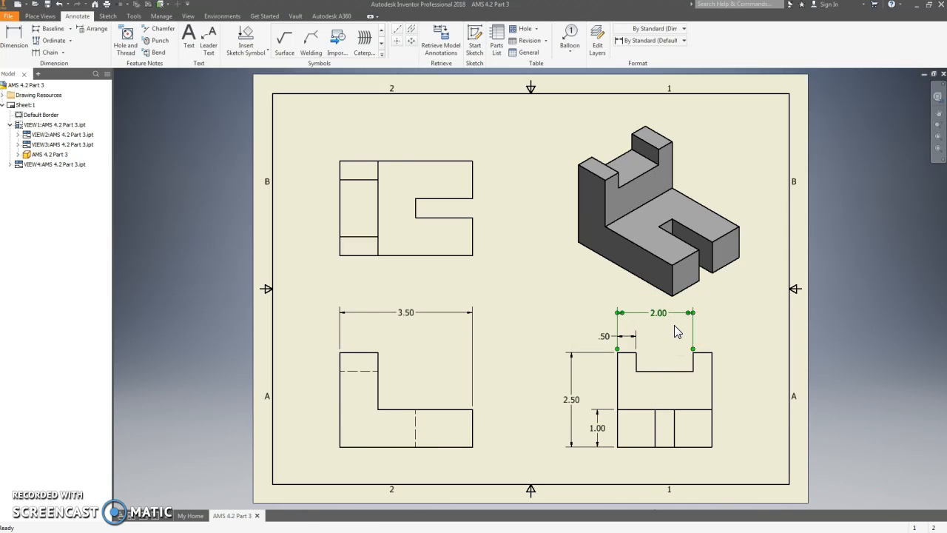
pyautogui.press('Delete')
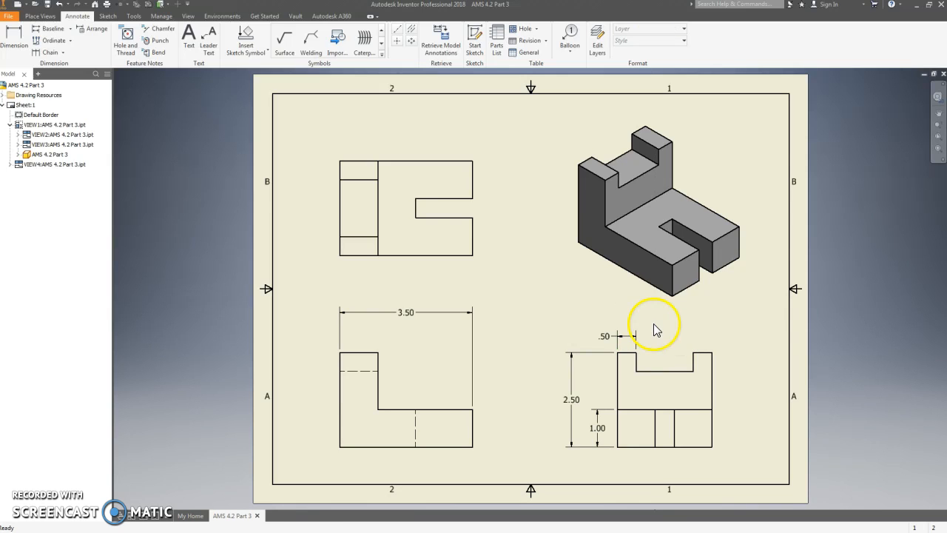
# Dimension the notch's width in the side view, aligning it with the prong width dimension
pyautogui.click(13, 37)
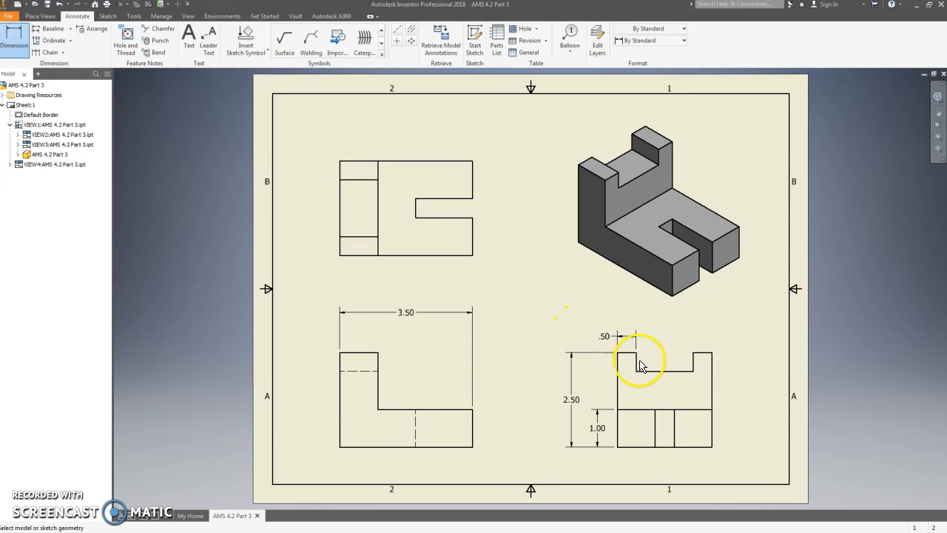
pyautogui.click(692, 361)
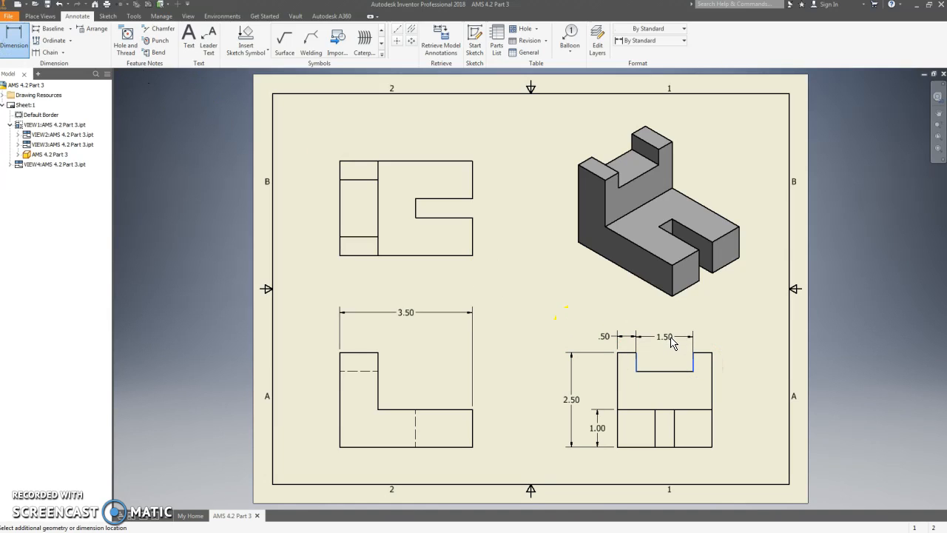
pyautogui.click(668, 337)
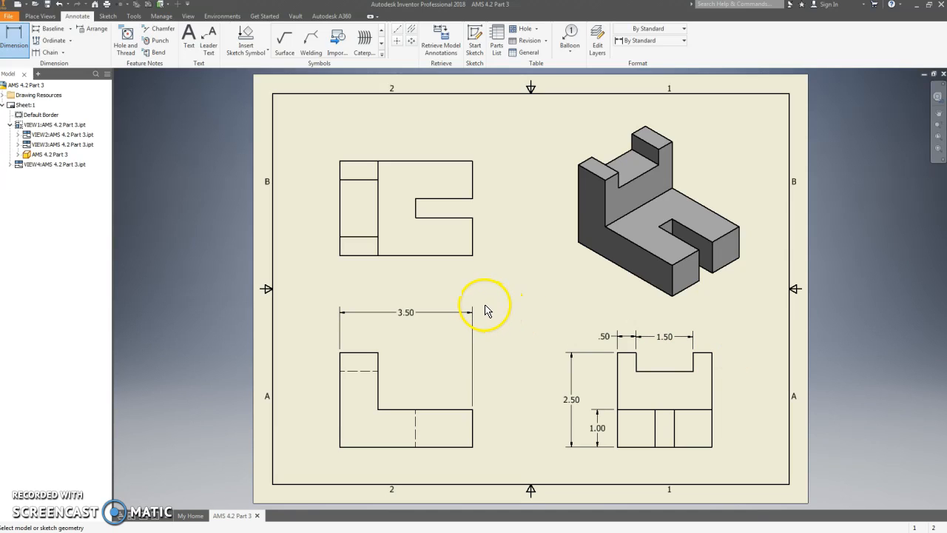
# Dimension the upright's thickness in the front view, placing it between the view and the overall length dimension
pyautogui.click(340, 387)
pyautogui.click(378, 389)
pyautogui.click(372, 338)
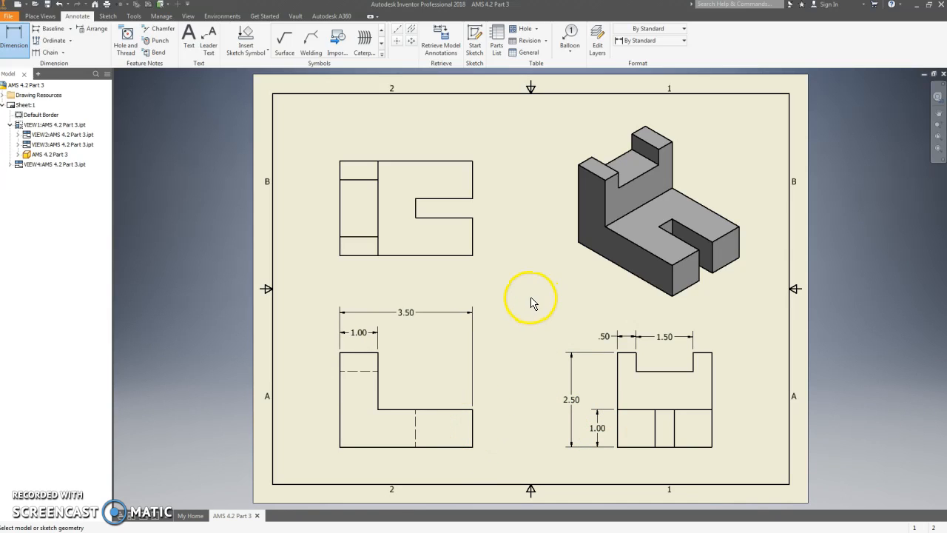
# Dimension the top view's slot: its distance from the lower edge and width beside the view, and its depth below
pyautogui.click(466, 255)
pyautogui.click(467, 218)
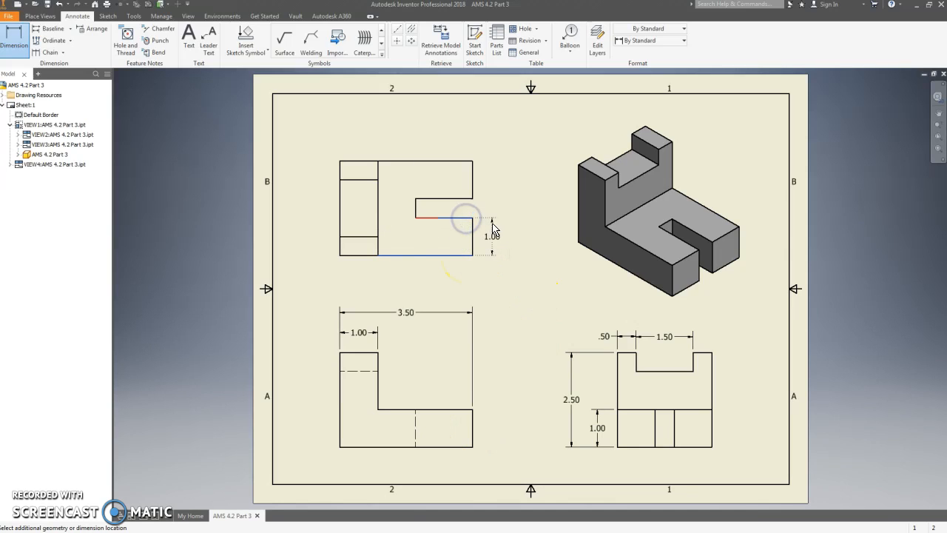
pyautogui.click(493, 230)
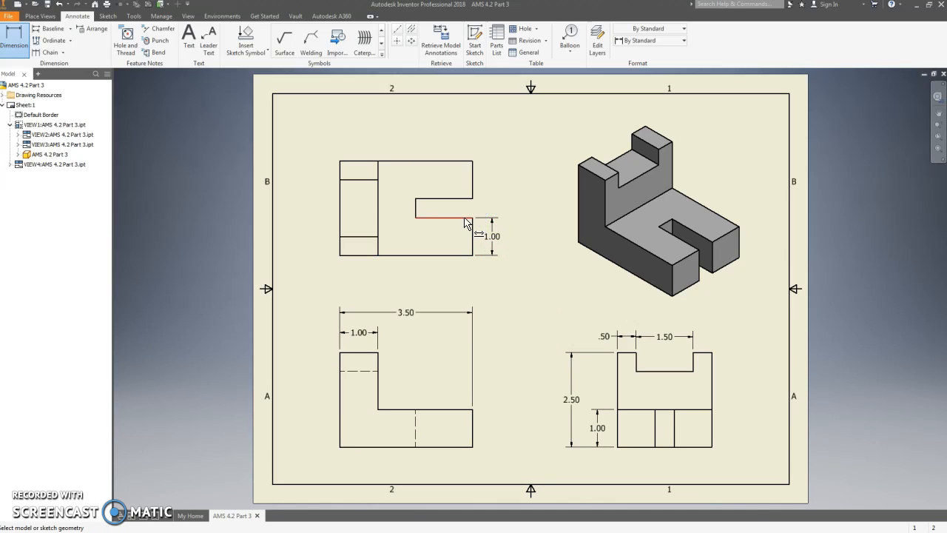
pyautogui.click(467, 199)
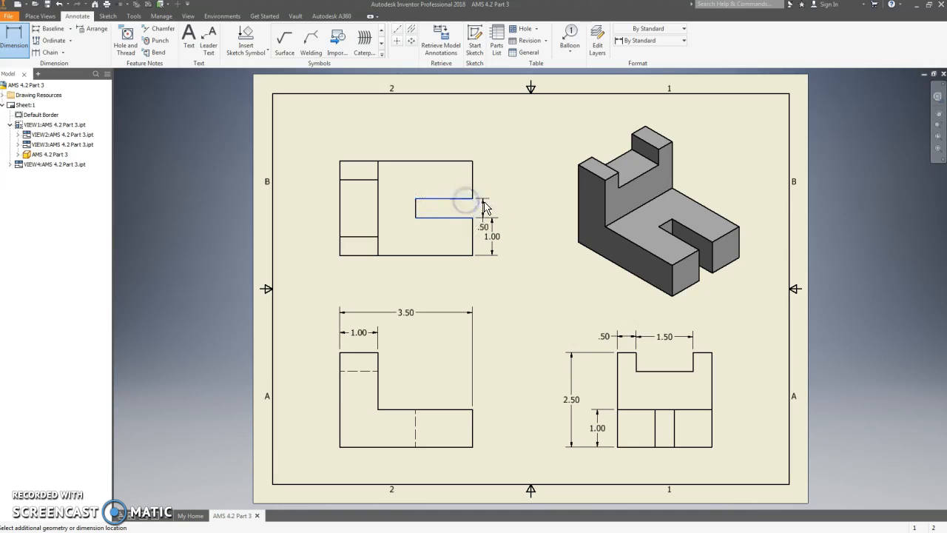
pyautogui.click(493, 205)
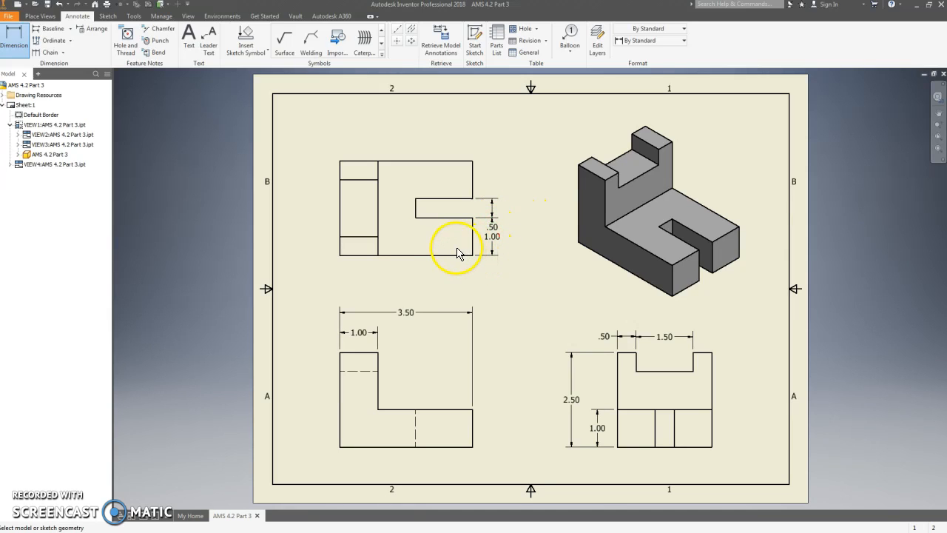
pyautogui.click(416, 211)
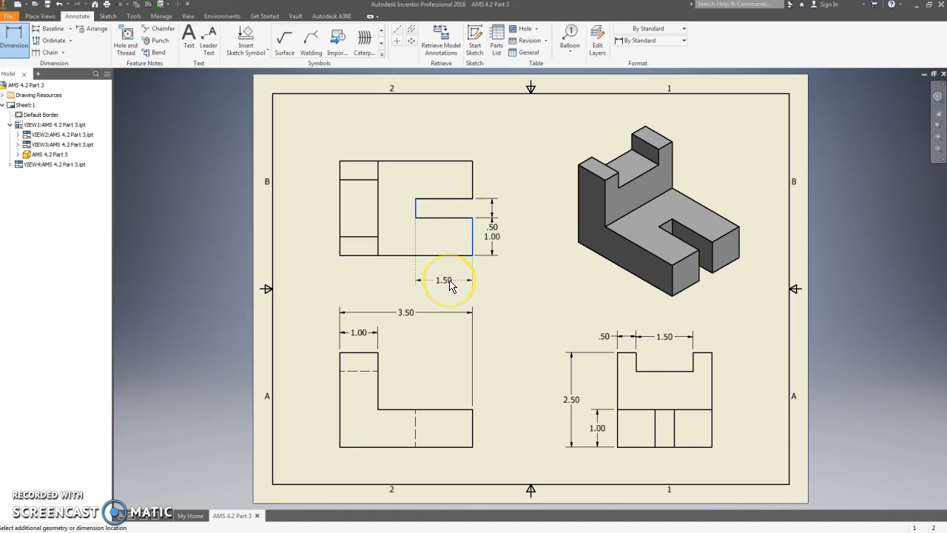
pyautogui.click(447, 280)
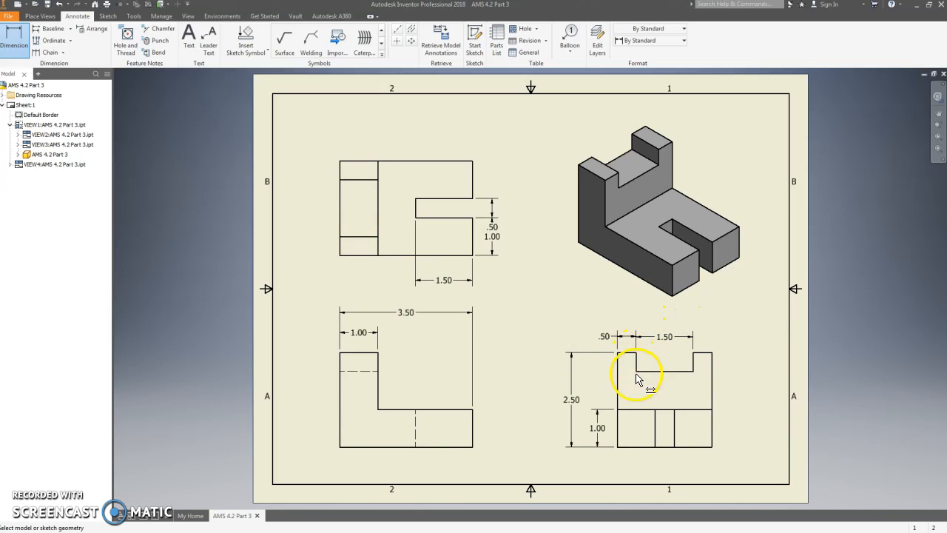
# Dimension the notch's depth in the side view, placing the dimension to the right of the view
pyautogui.click(705, 356)
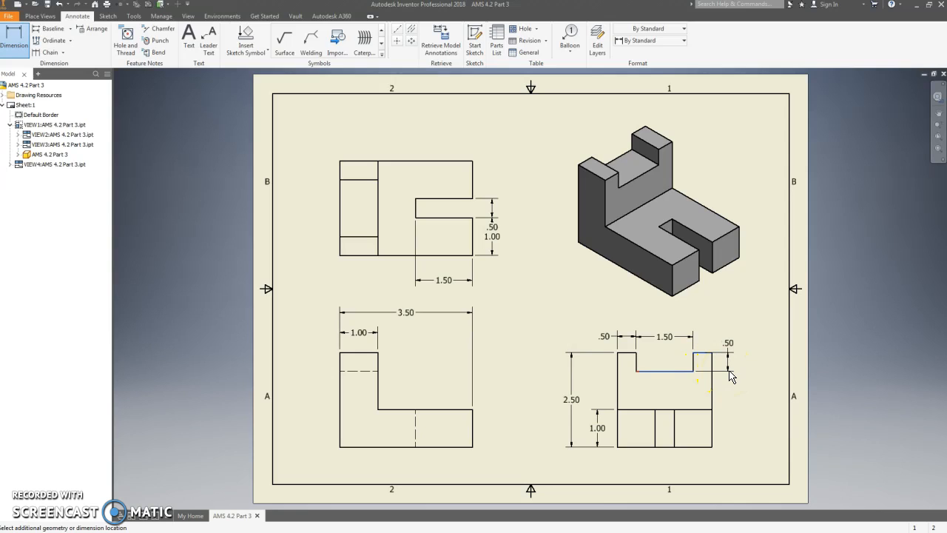
pyautogui.click(729, 371)
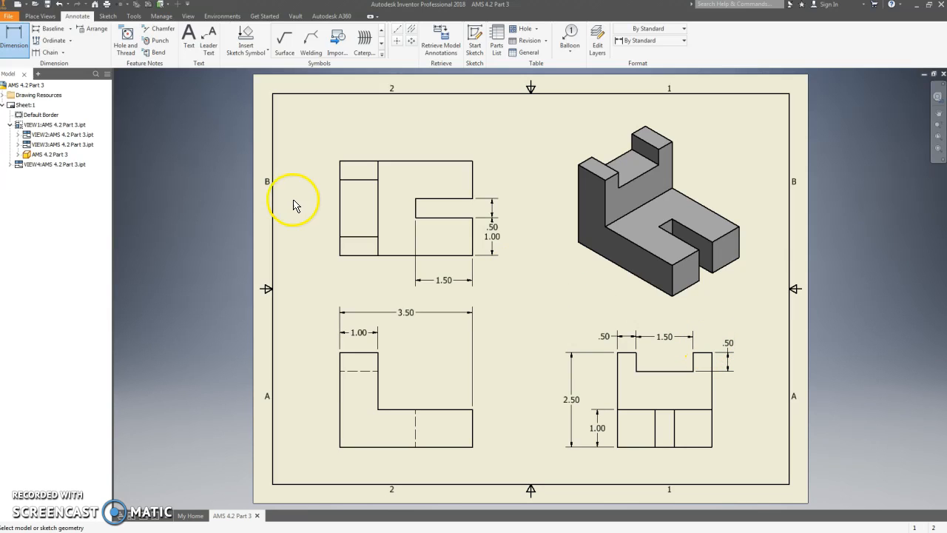
pyautogui.rightClick(169, 112)
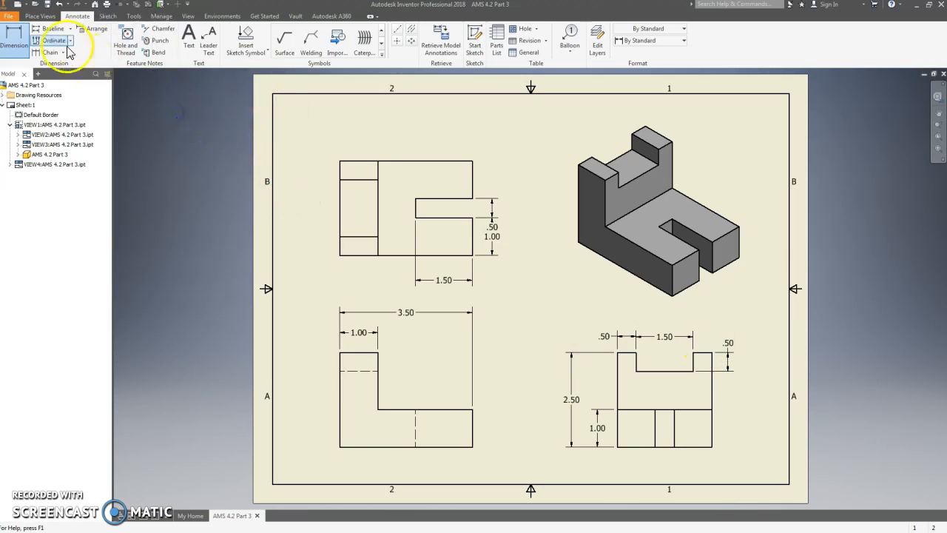
# Save the drawing as AMS 4.2 Part 3 in the Unit 4 - 4.2 folder, using the Inventor Drawing Files (*.dwg) type
pyautogui.click(13, 16)
pyautogui.click(29, 96)
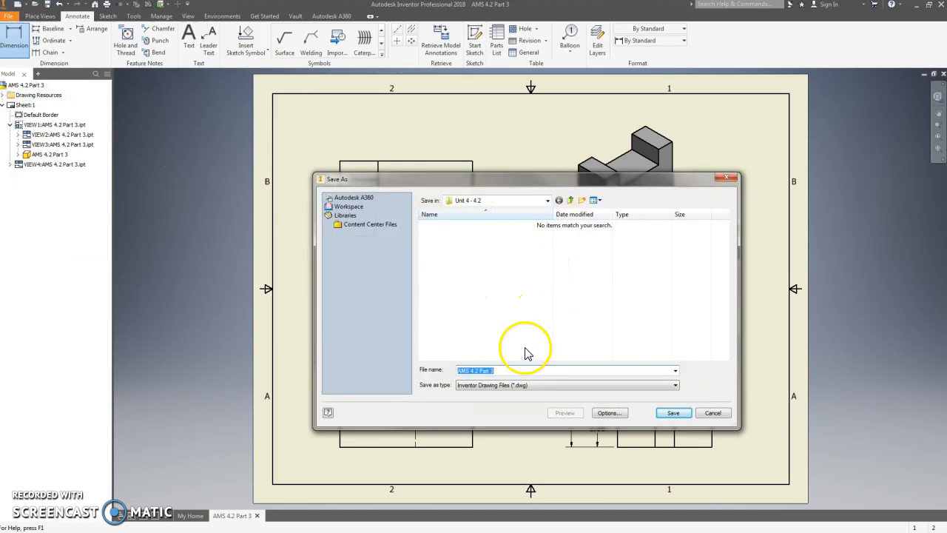
pyautogui.click(508, 370)
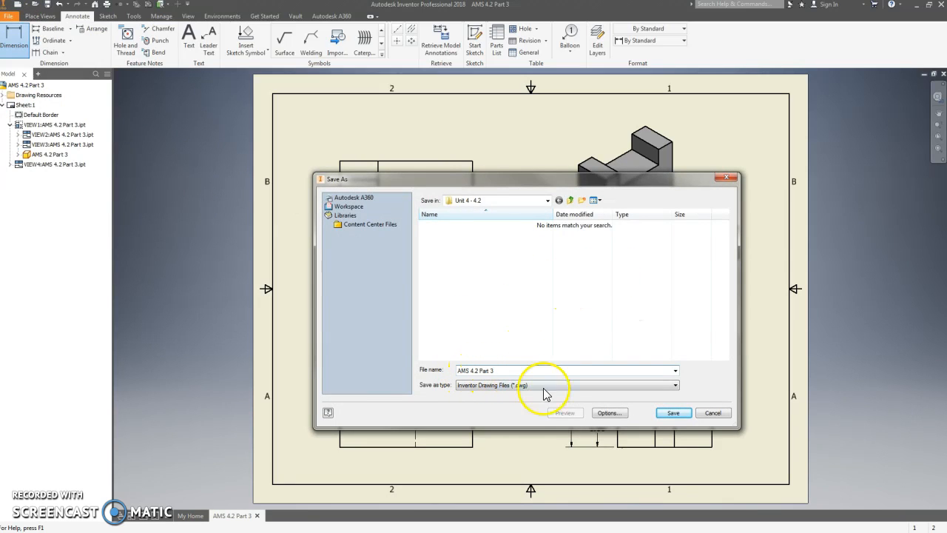
pyautogui.click(515, 385)
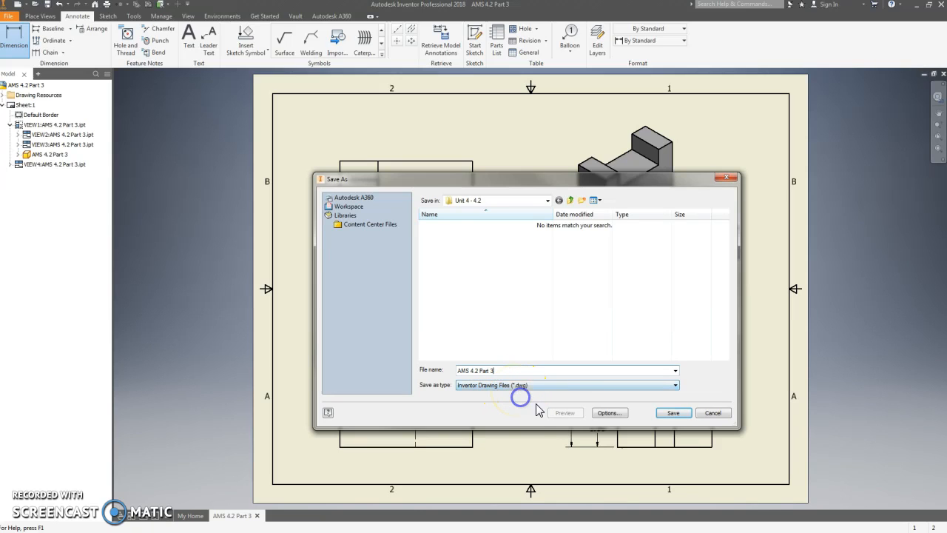
pyautogui.click(676, 414)
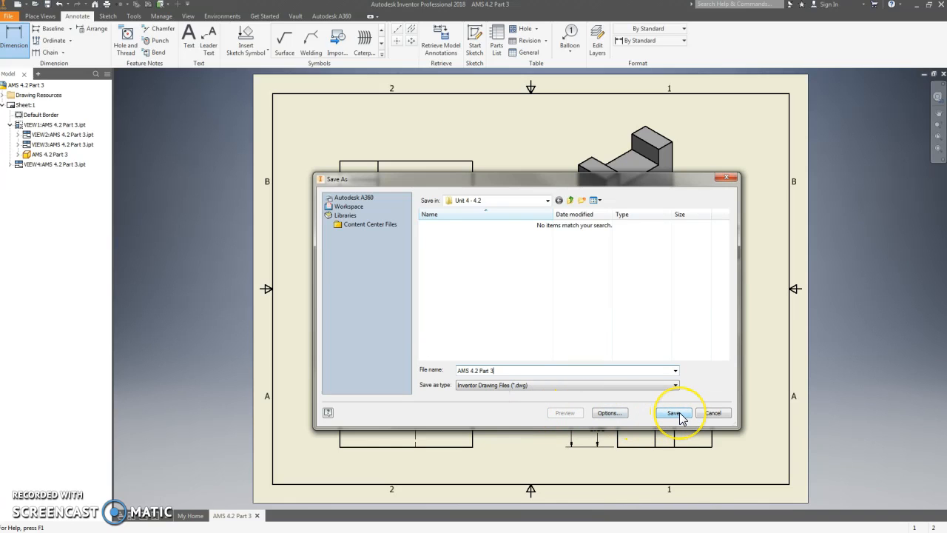
pyautogui.click(679, 414)
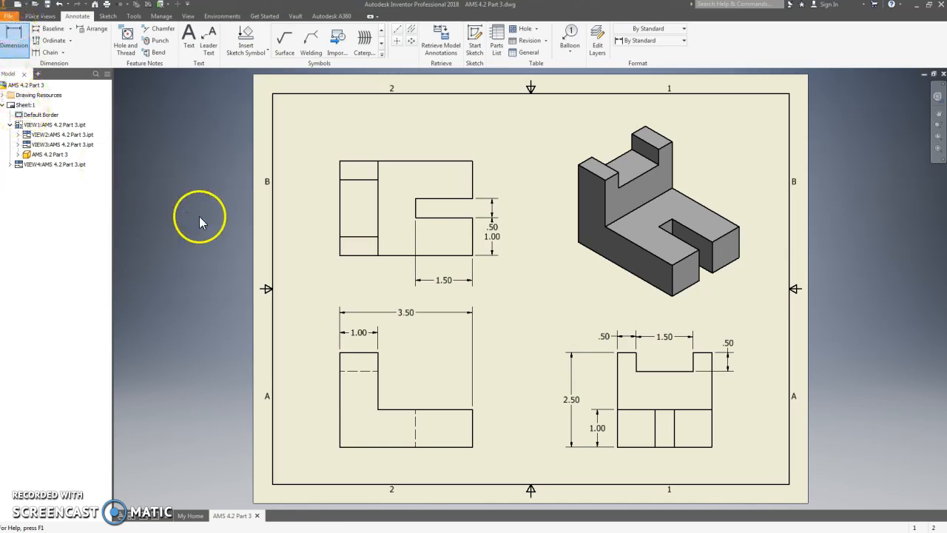
pyautogui.hotkey('ctrl', 's')
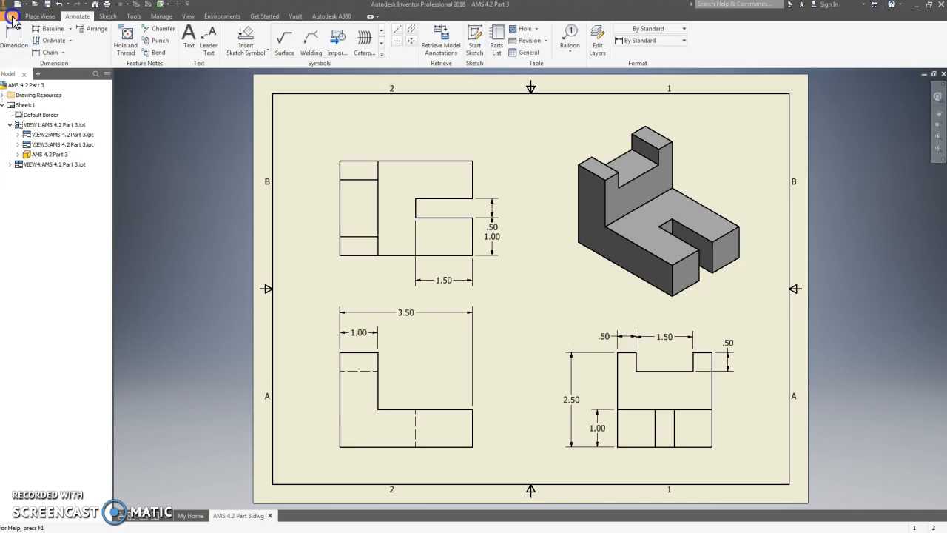
# Export the drawing as a PDF file named AMS 4.2 Part 3 in the Unit 4 - 4.2 folder
pyautogui.click(12, 18)
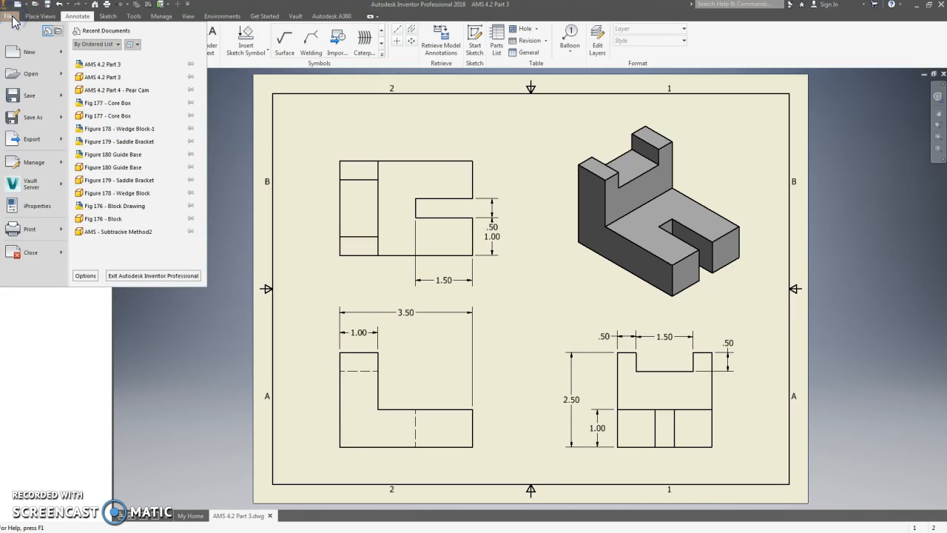
pyautogui.click(32, 140)
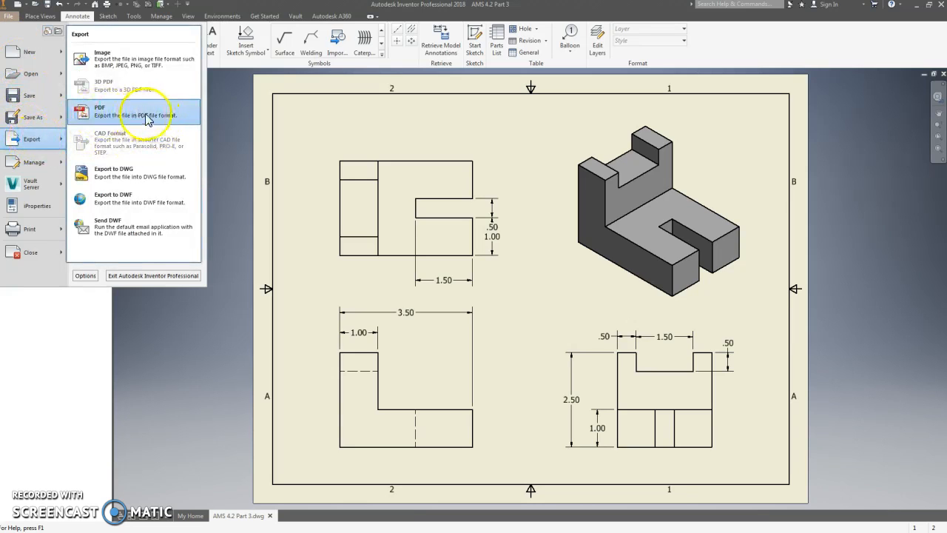
pyautogui.click(183, 119)
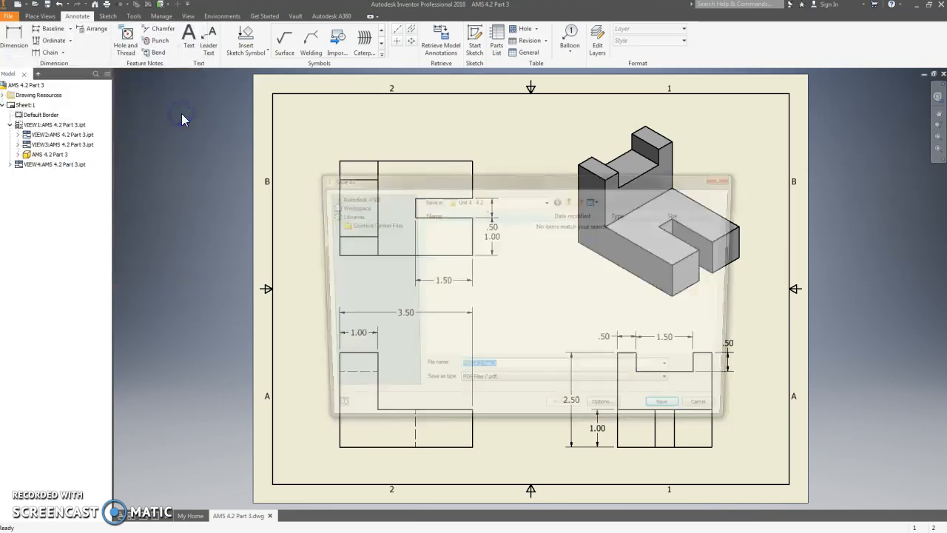
pyautogui.click(502, 370)
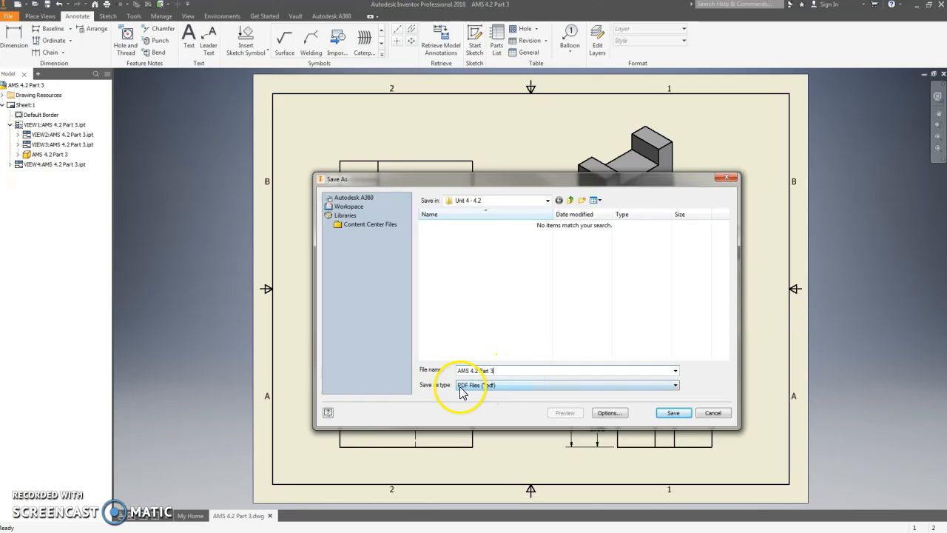
pyautogui.click(674, 413)
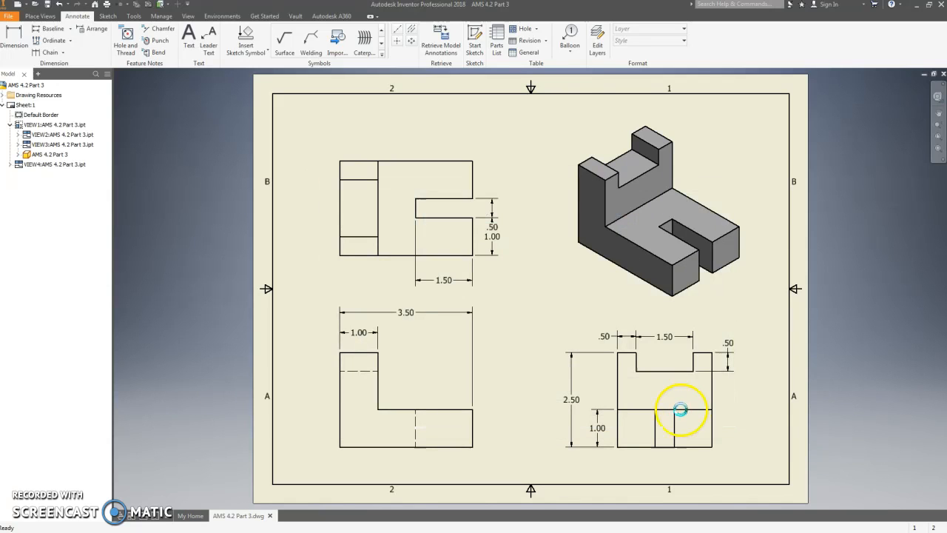